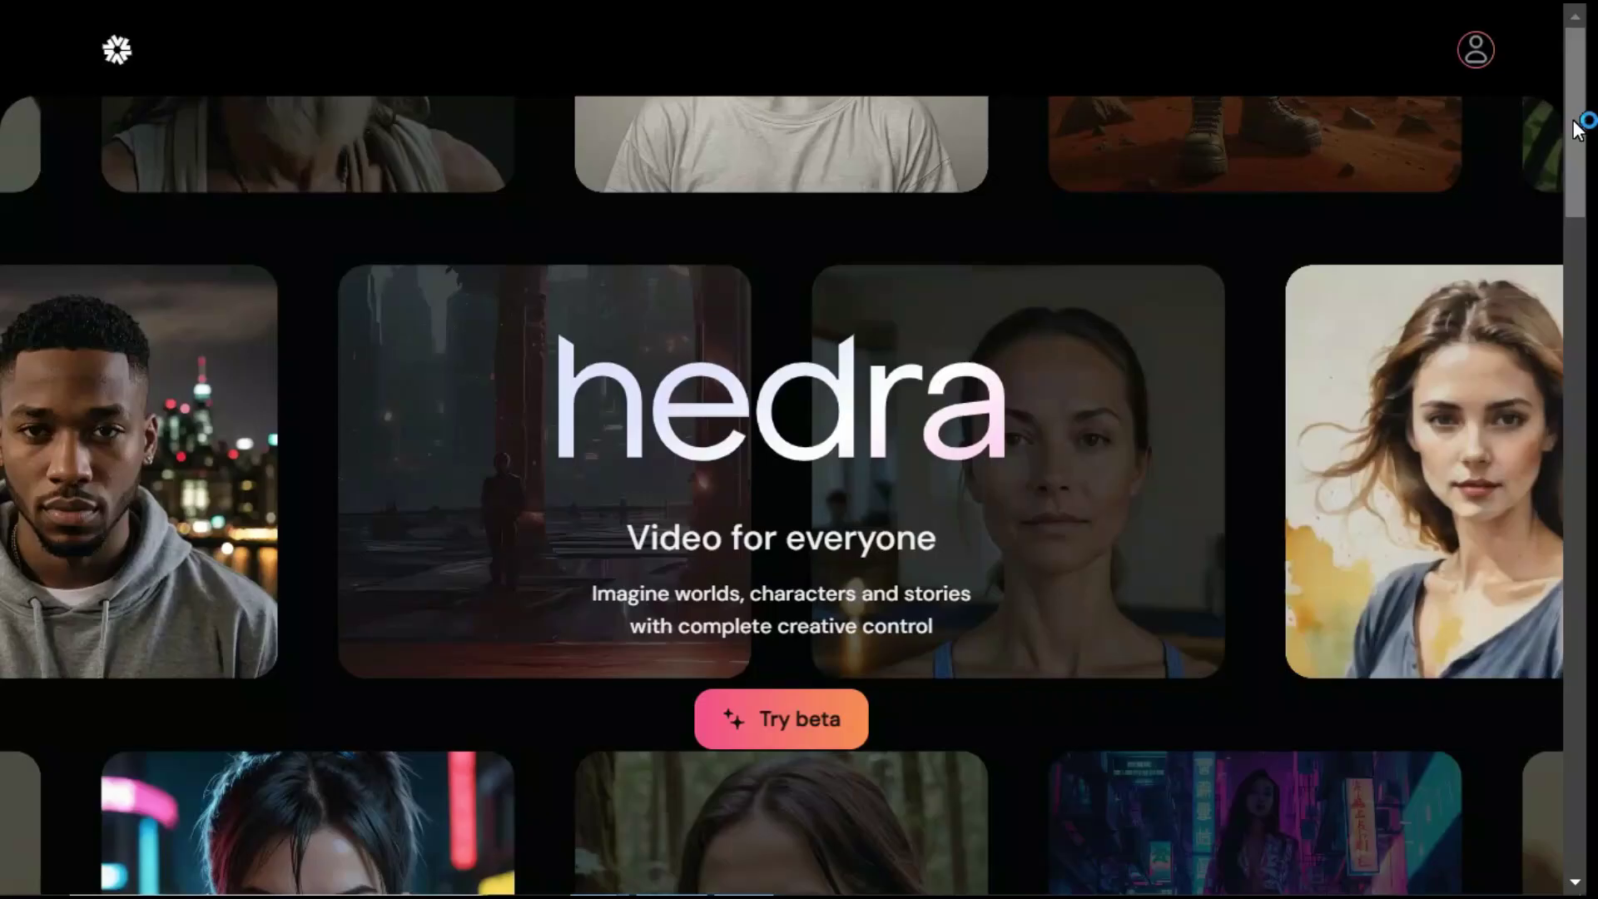
# Step: Scroll the Hedra homepage down to the mission section's Character-1 demo video
pyautogui.moveTo(1577, 129); pyautogui.dragTo(1507, 82)
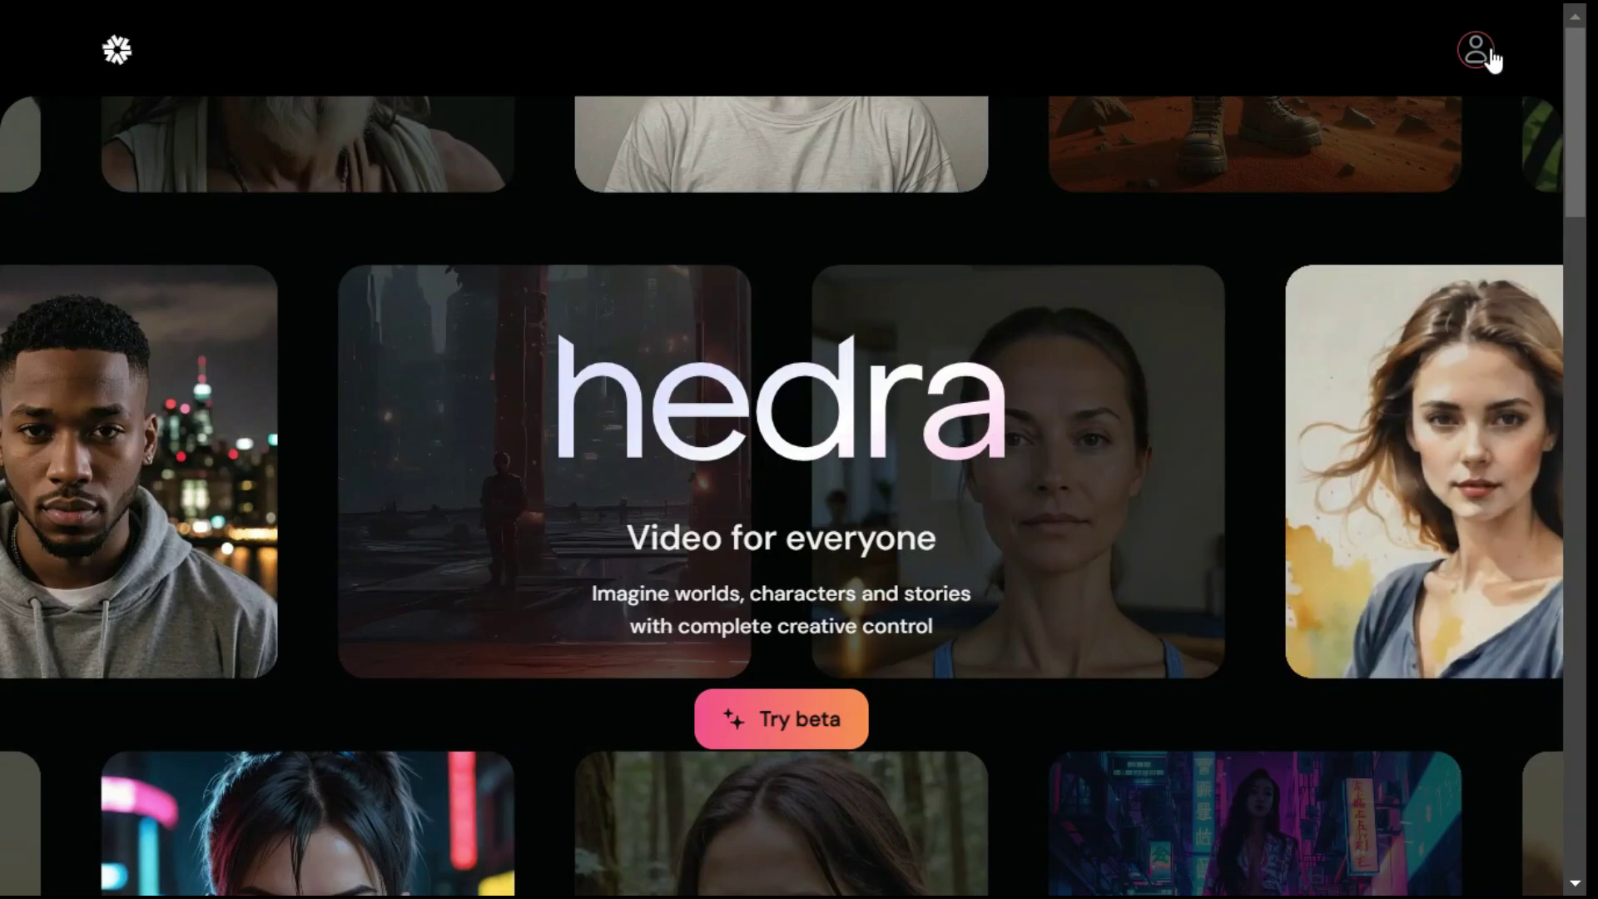
# Step: Open the beta creation page via Try beta and focus the Audio script box
pyautogui.click(782, 736)
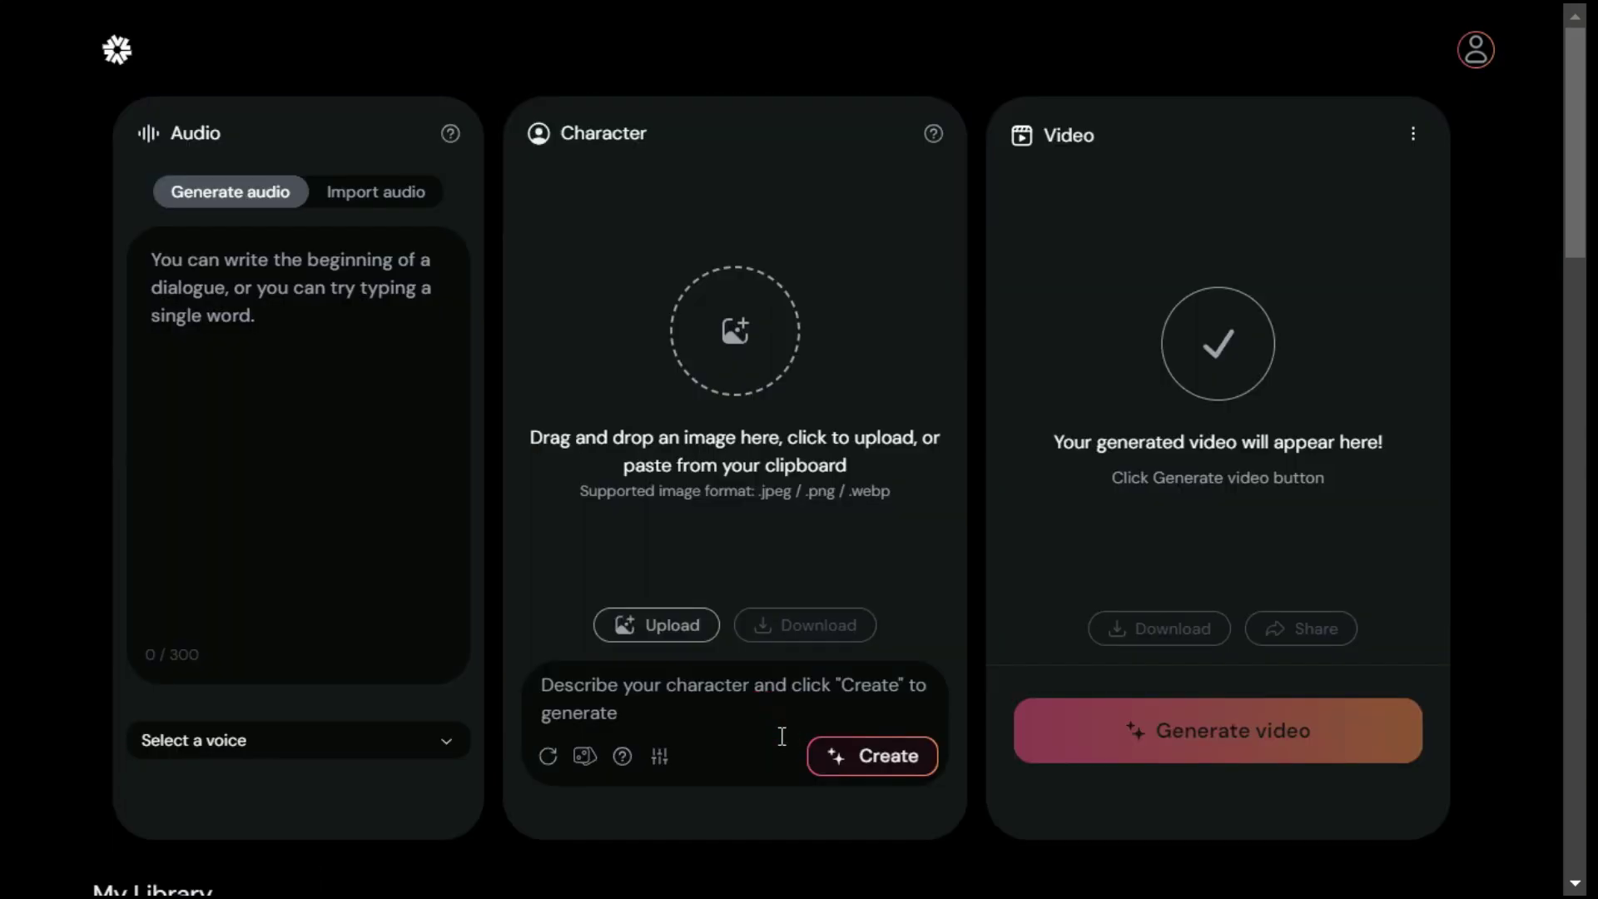
pyautogui.click(333, 635)
pyautogui.click(379, 198)
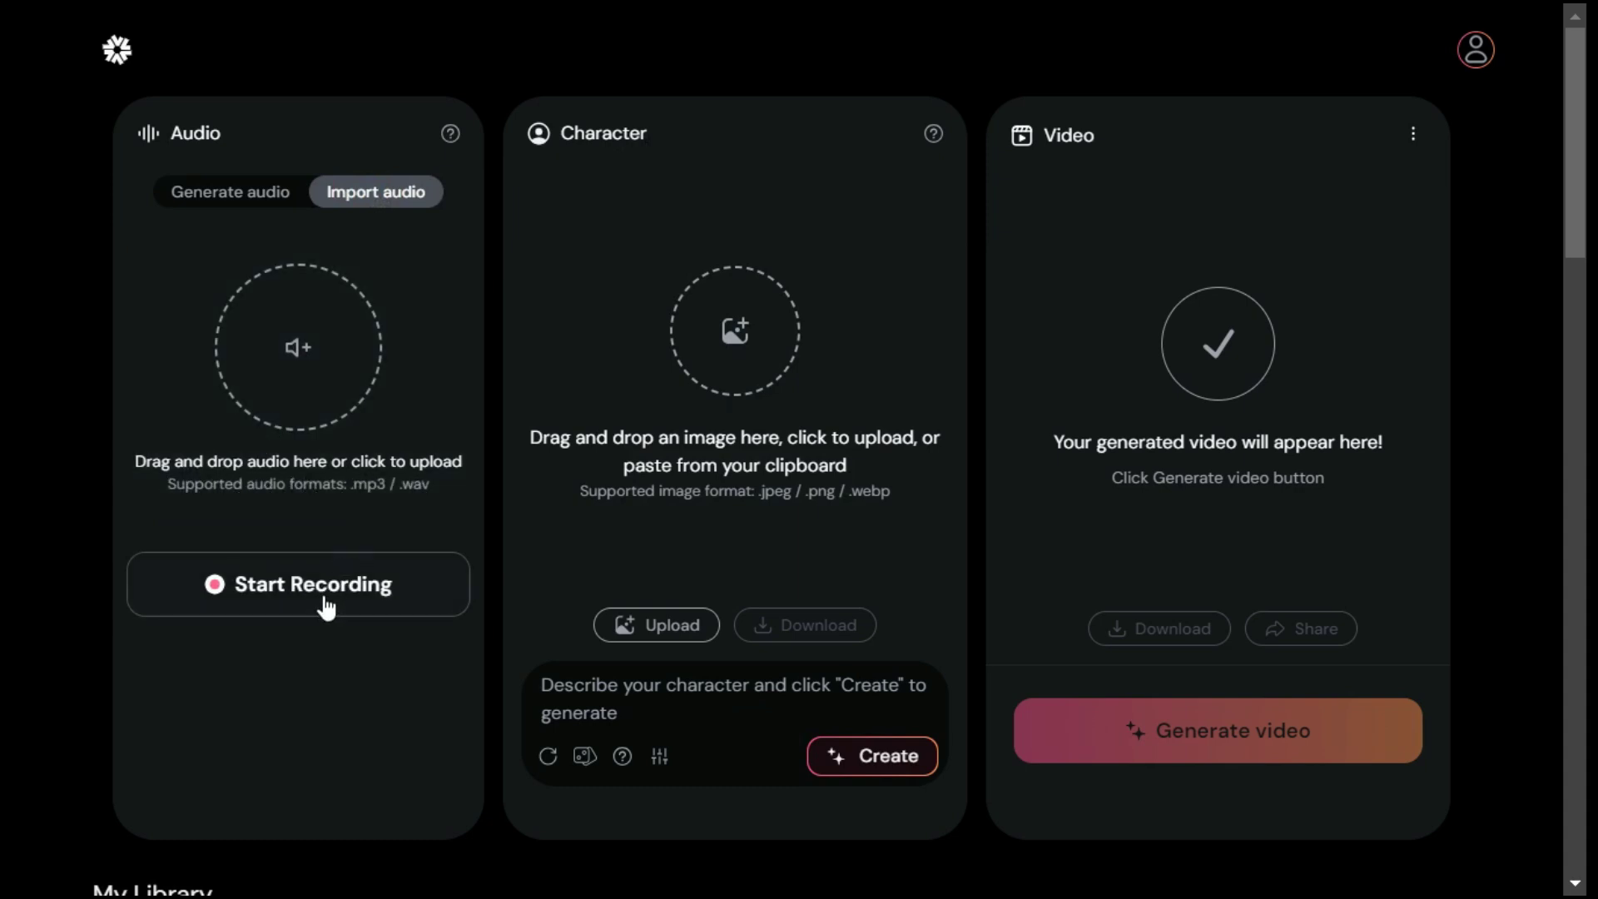
pyautogui.click(237, 196)
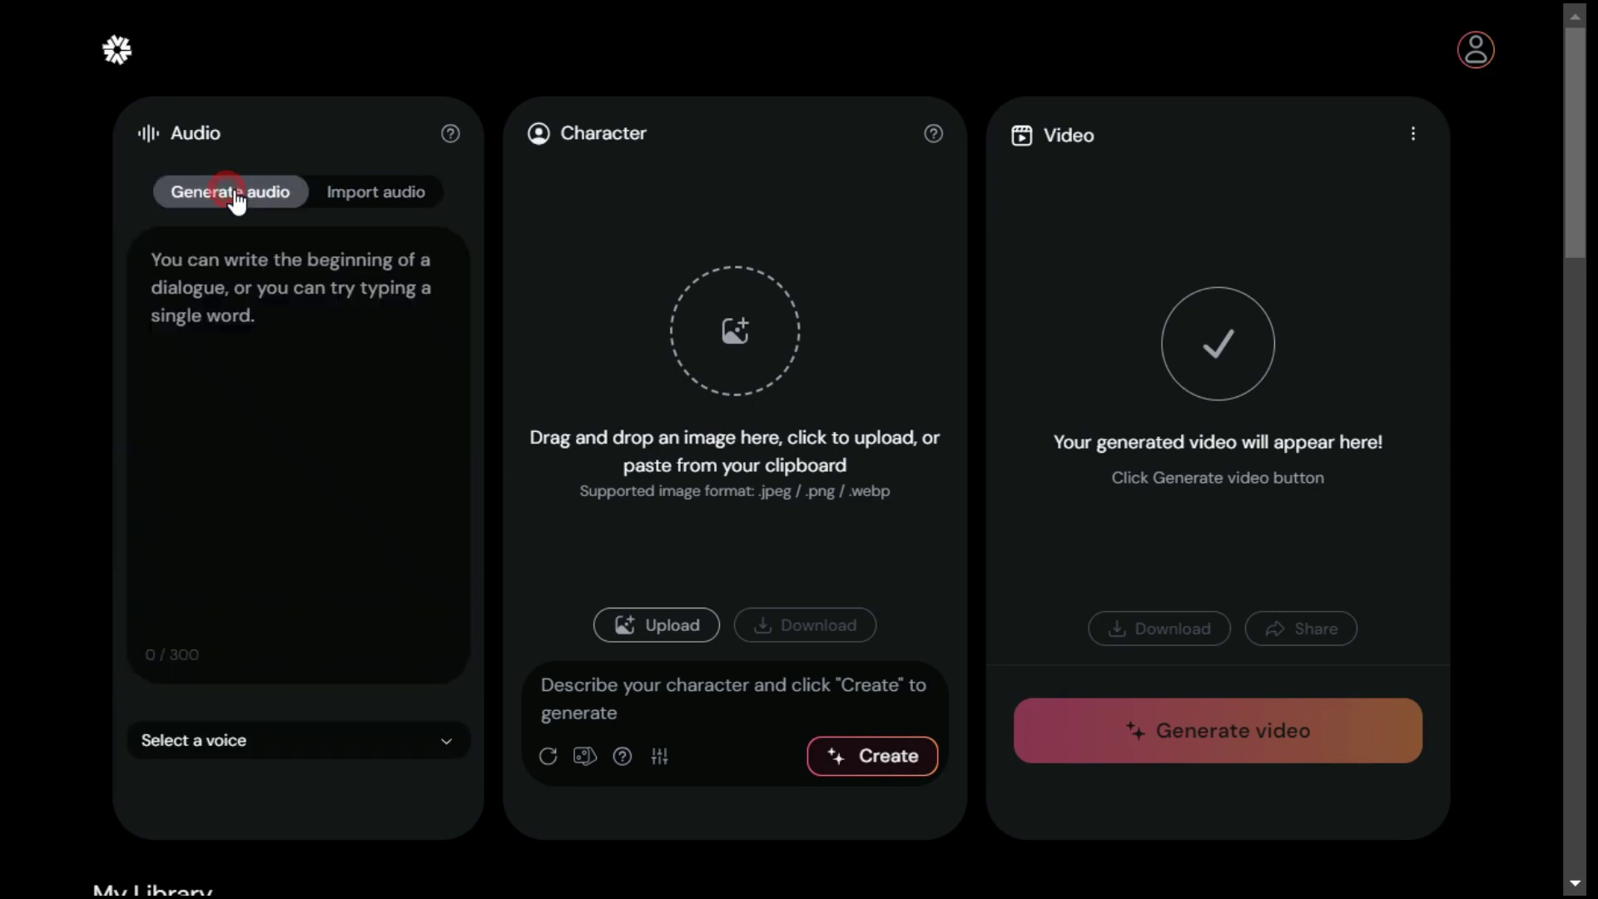
pyautogui.click(295, 320)
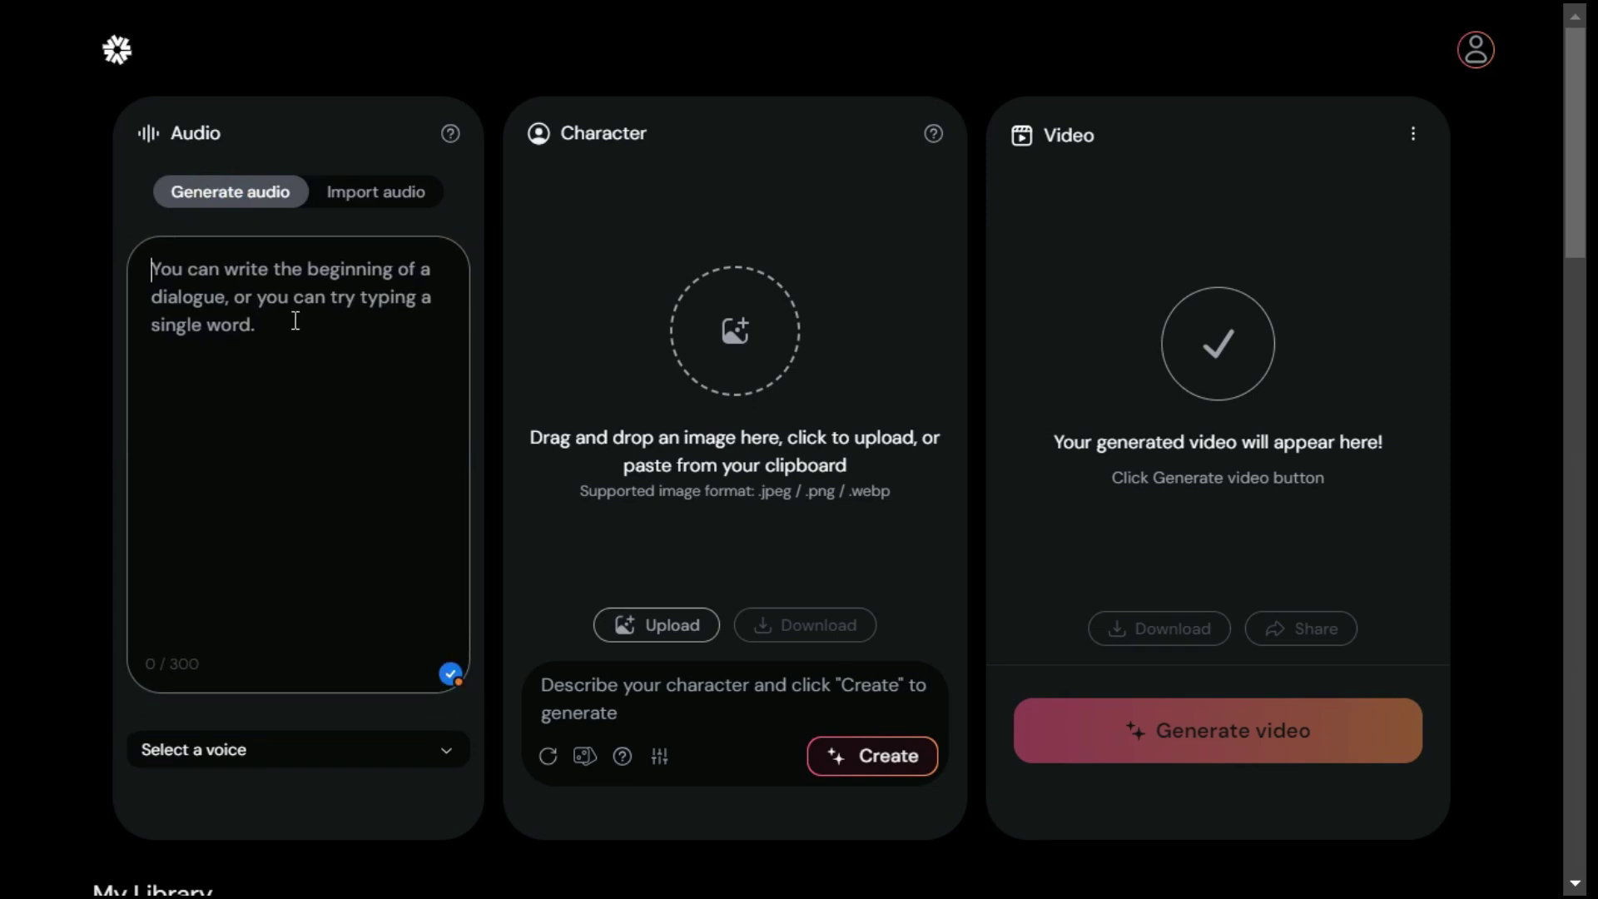
# Step: Paste the script about Hedra AI bringing any photo to life and preview it in Emily's voice
pyautogui.write('Hedra AI is an amazing tool that can make any photo come to life by having it speak or sing realistically.')
pyautogui.click(447, 749)
pyautogui.moveTo(461, 368); pyautogui.dragTo(432, 336)
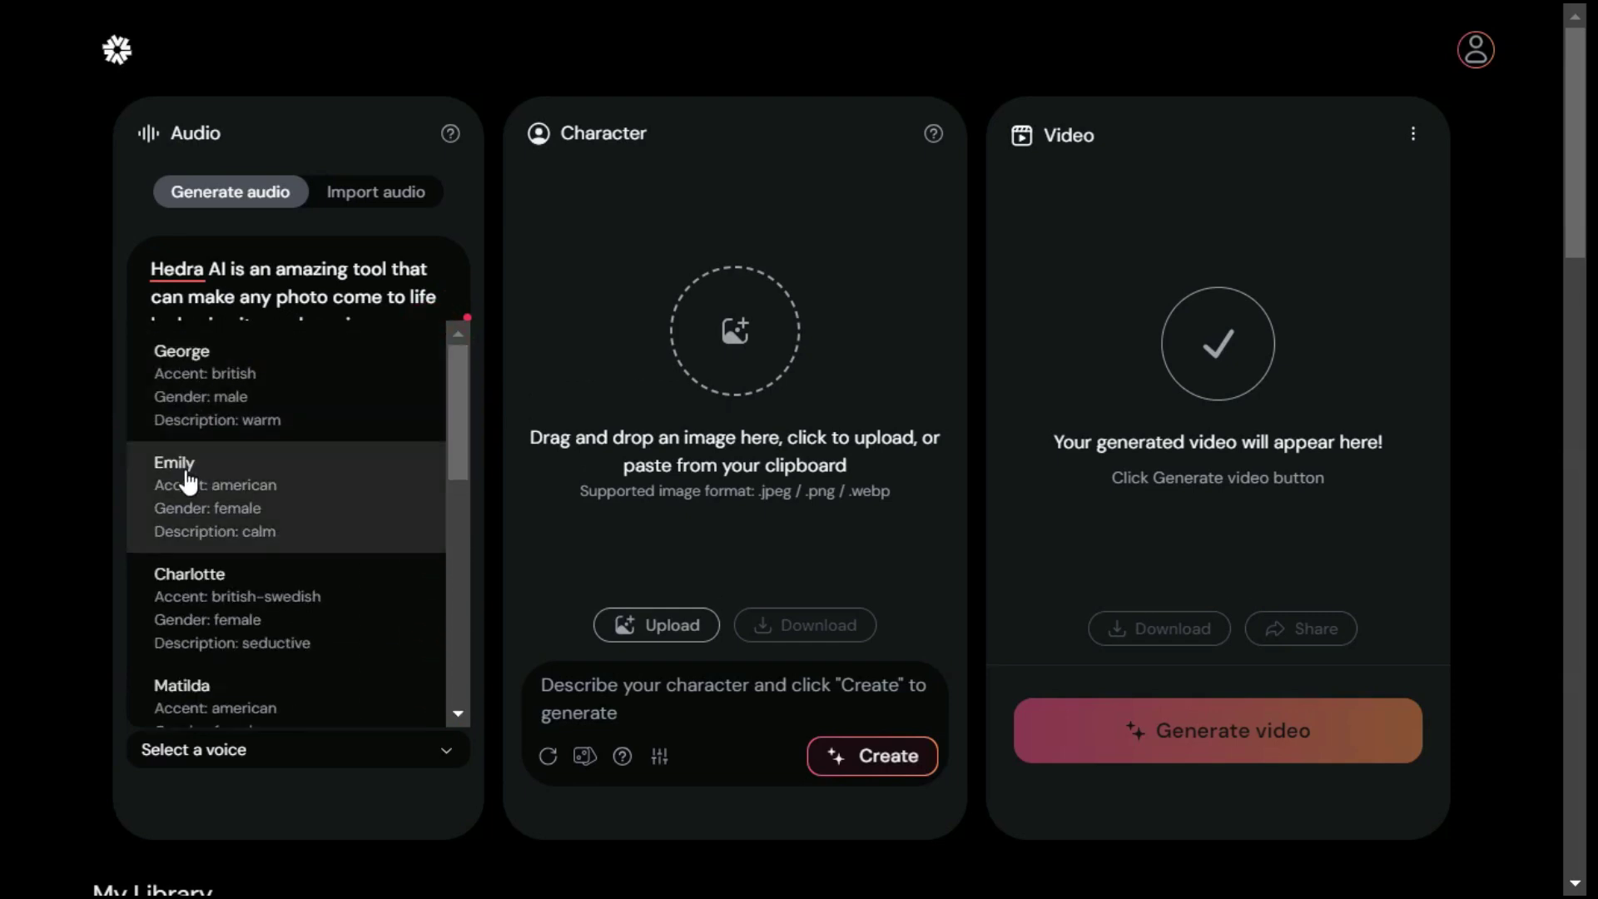
pyautogui.click(209, 509)
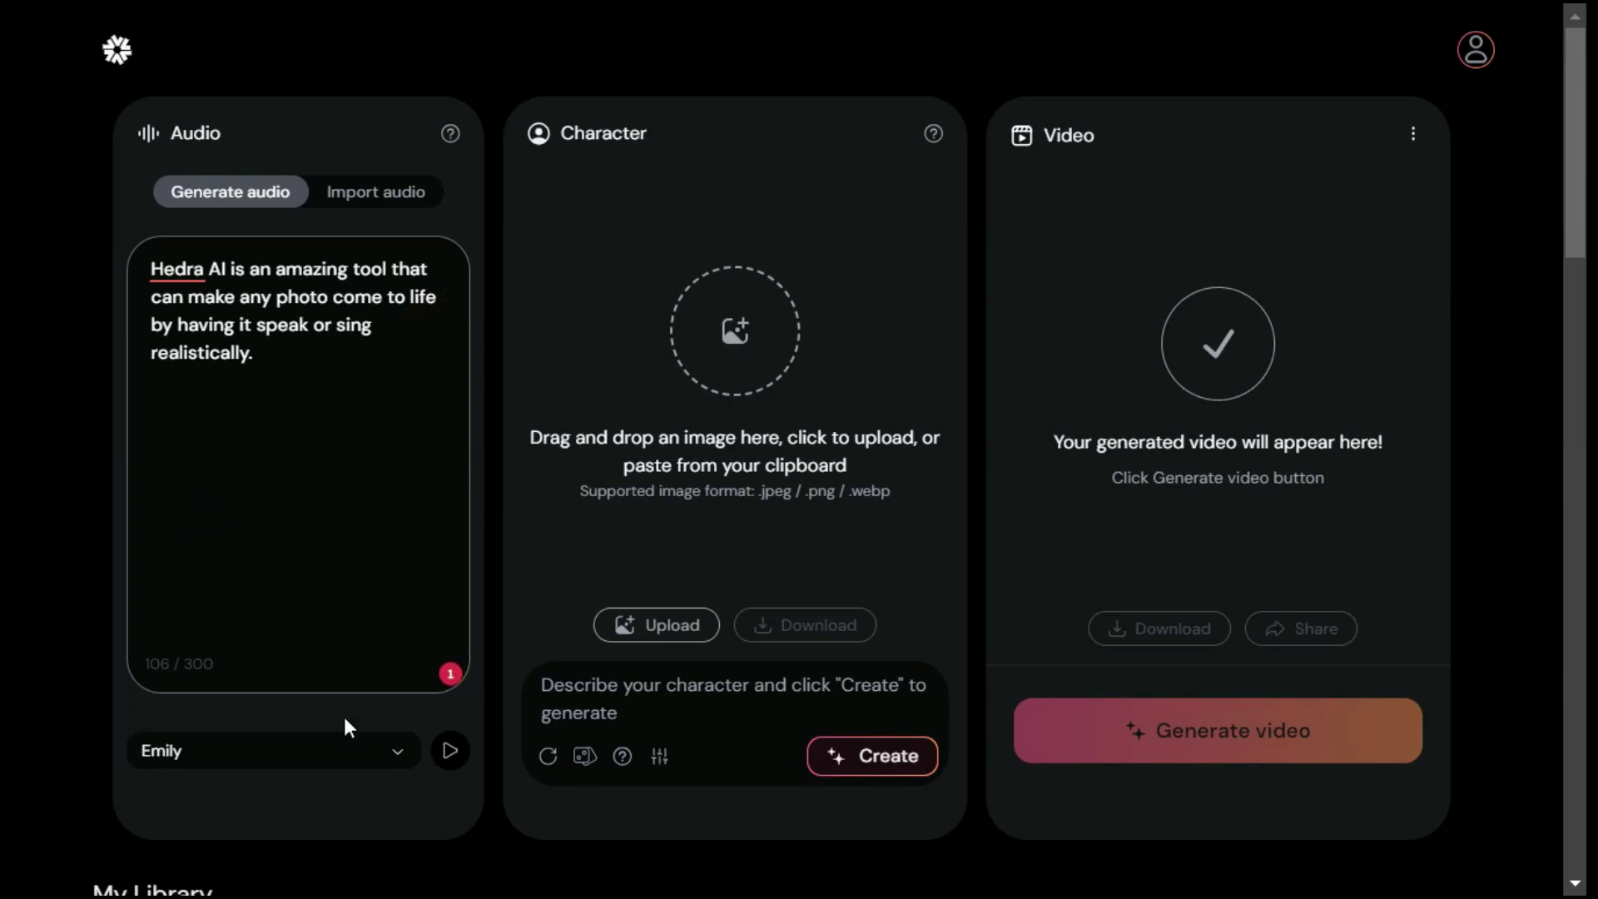
pyautogui.click(450, 752)
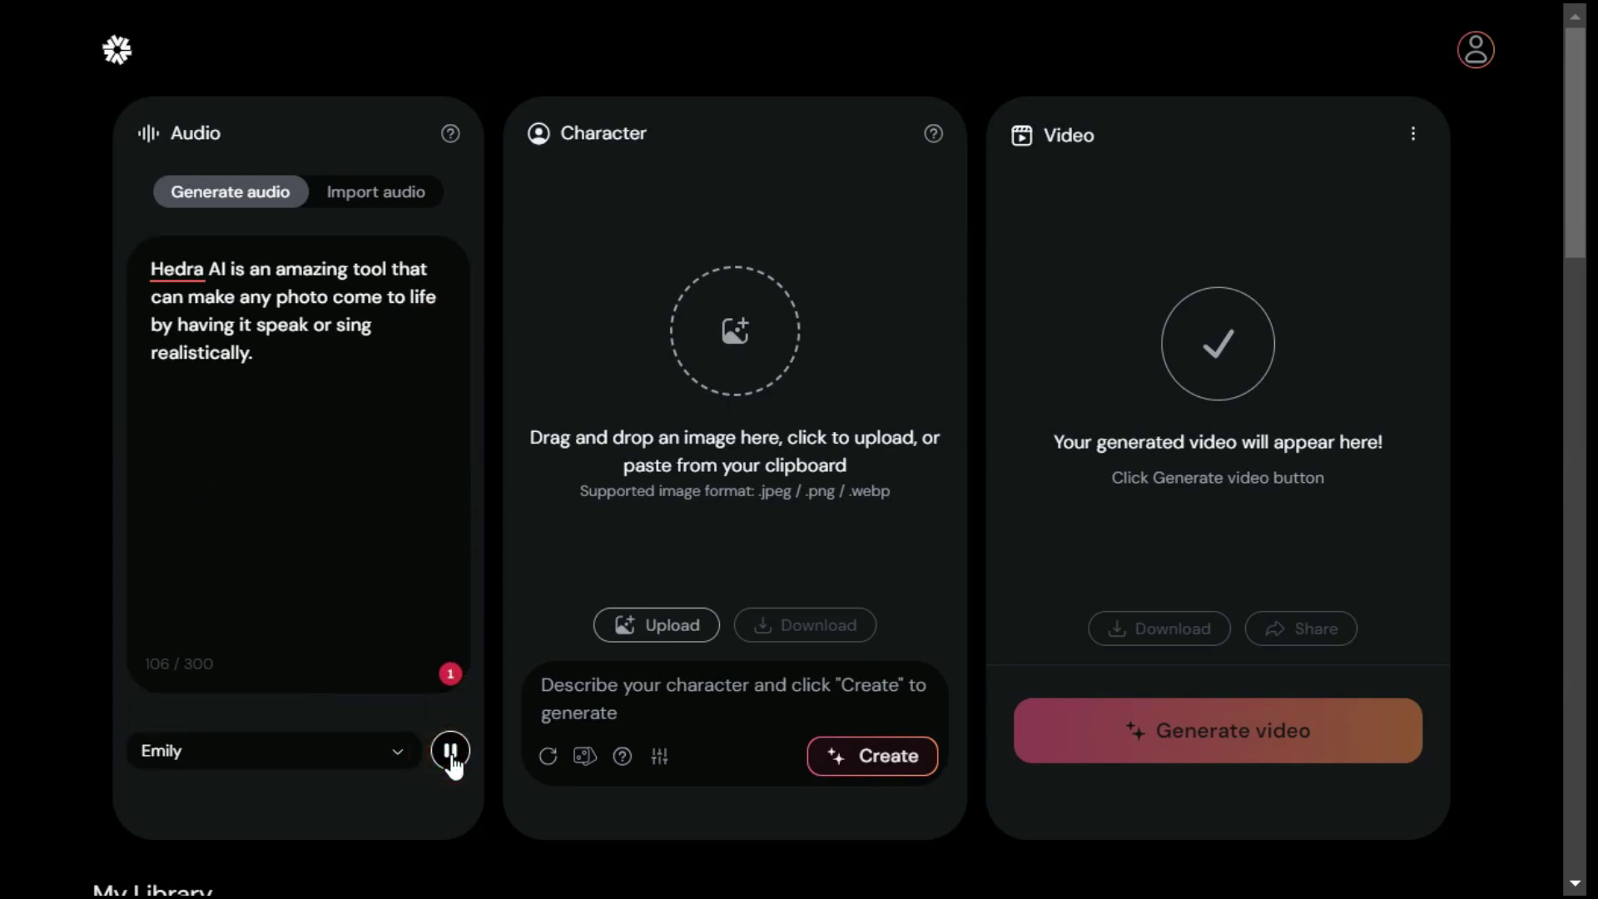
pyautogui.click(451, 759)
# Step: Browse the voice list again, then close it with Emily still selected
pyautogui.click(408, 756)
pyautogui.scroll(-5, 375, 566)
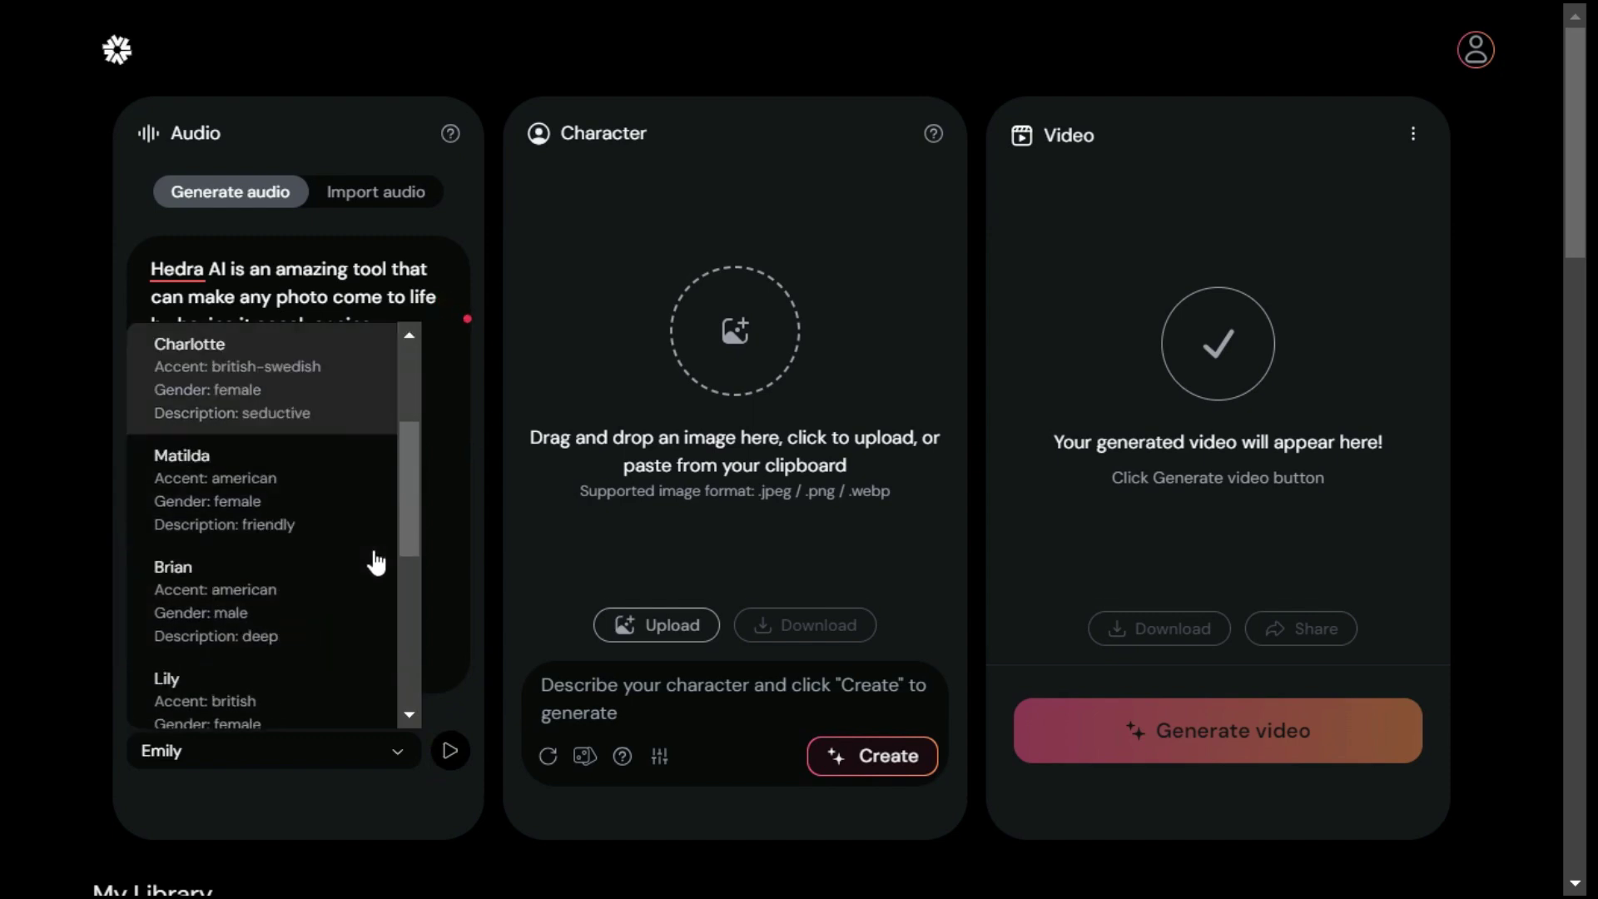
pyautogui.scroll(-2, 370, 561)
pyautogui.scroll(5, 368, 561)
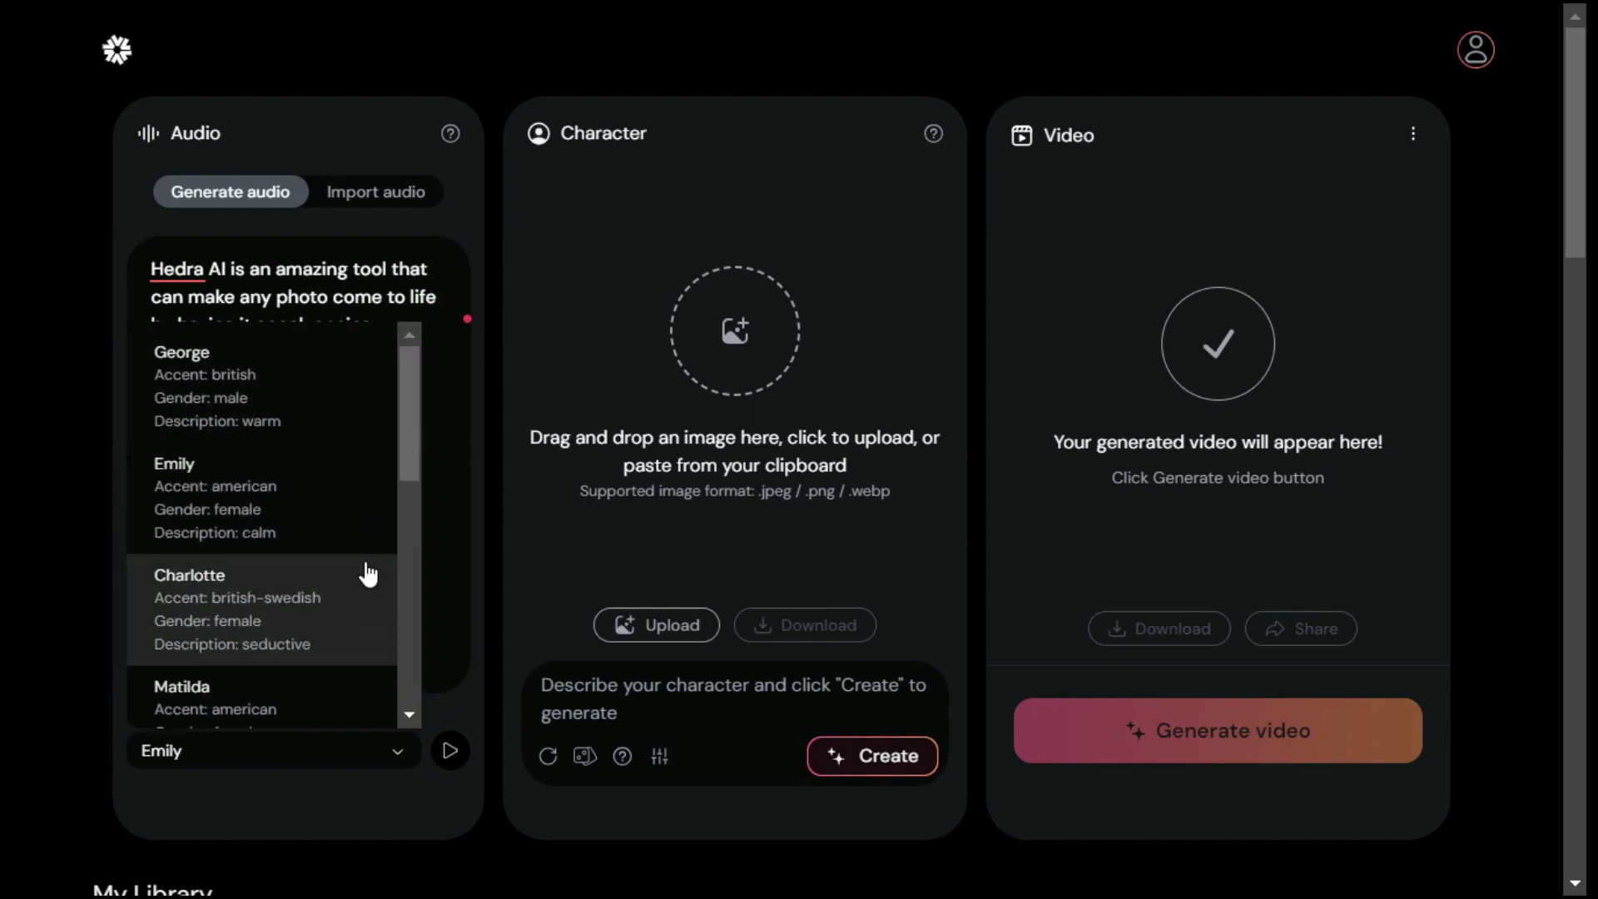
pyautogui.click(404, 766)
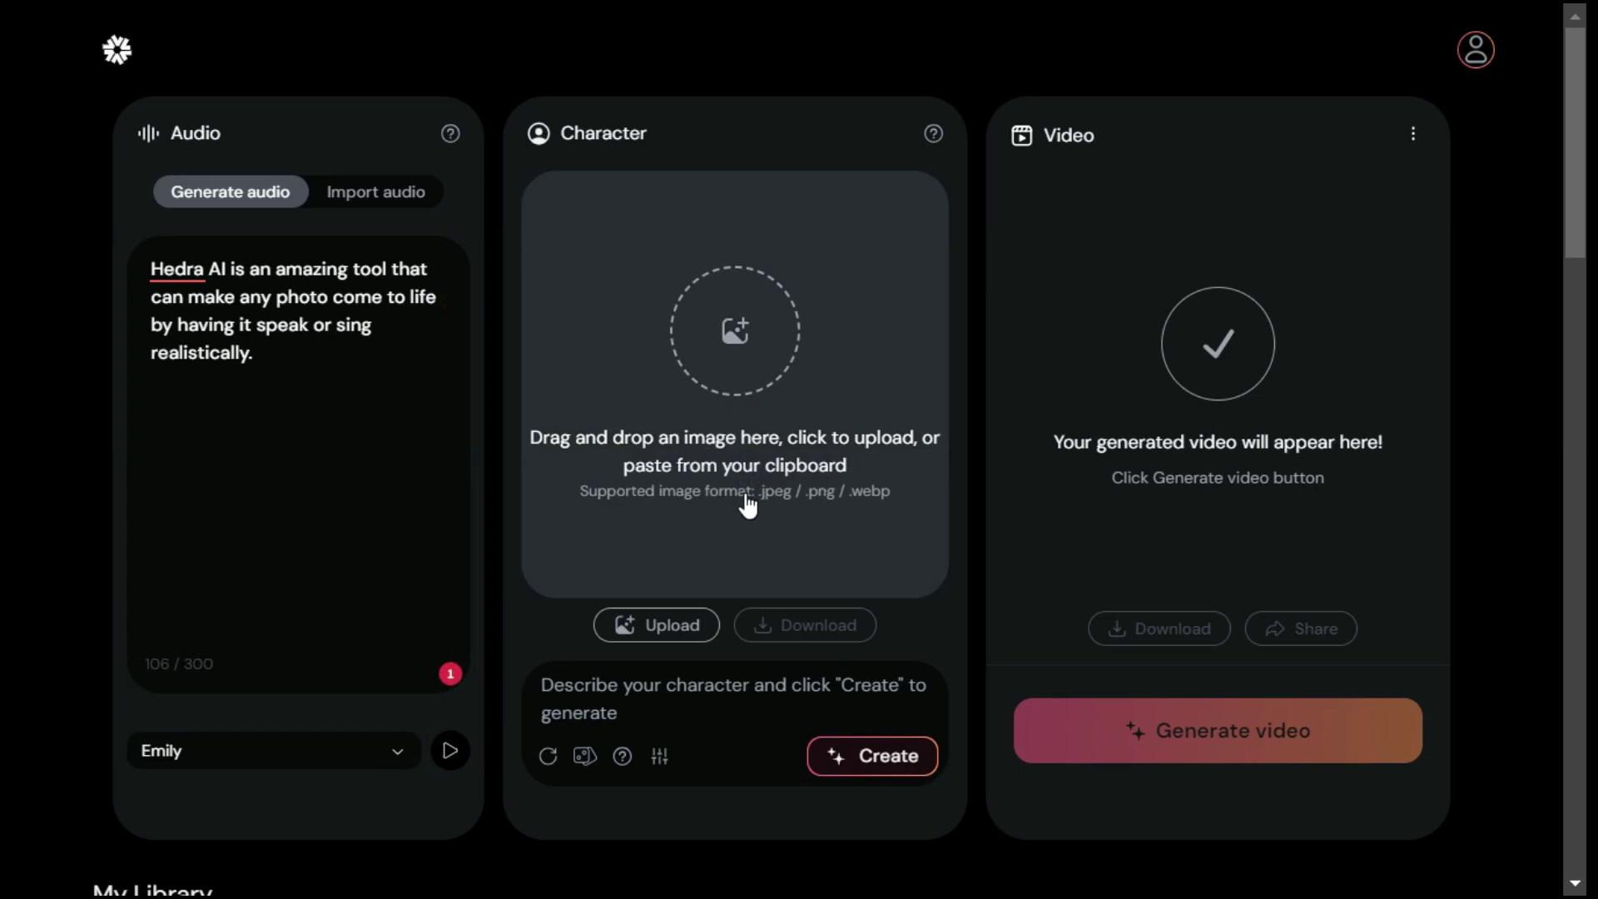
# Step: Generate a character portrait from the prompt 'A beautiful woman sitting on the sofa.'
pyautogui.click(646, 717)
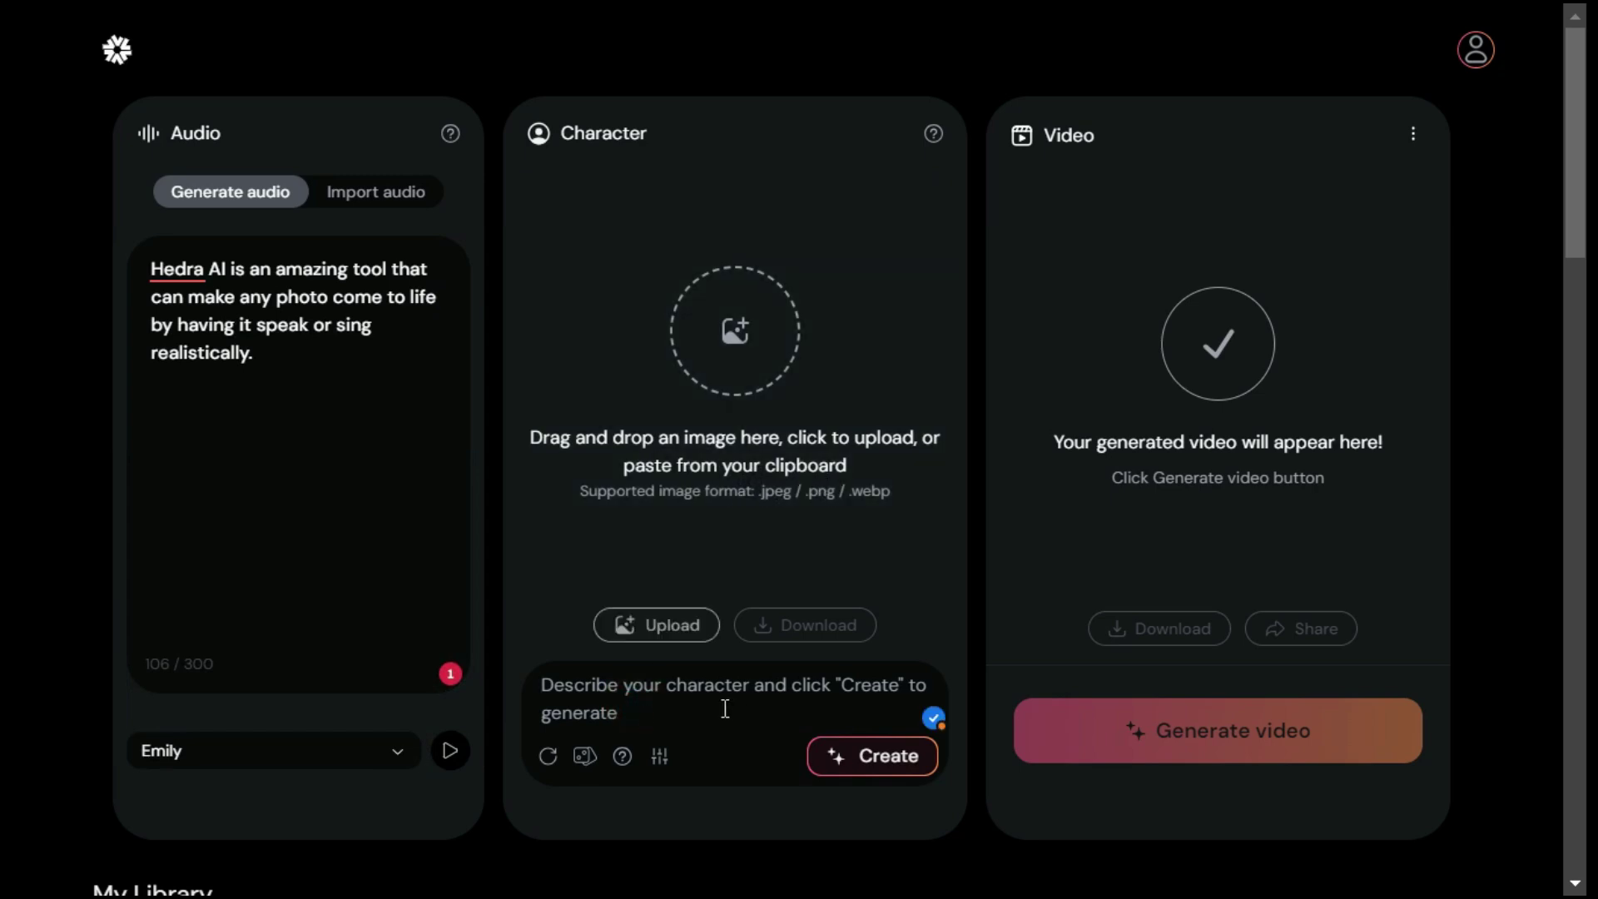
pyautogui.click(664, 708)
pyautogui.write('A beautiful woman sitting on the sofa.')
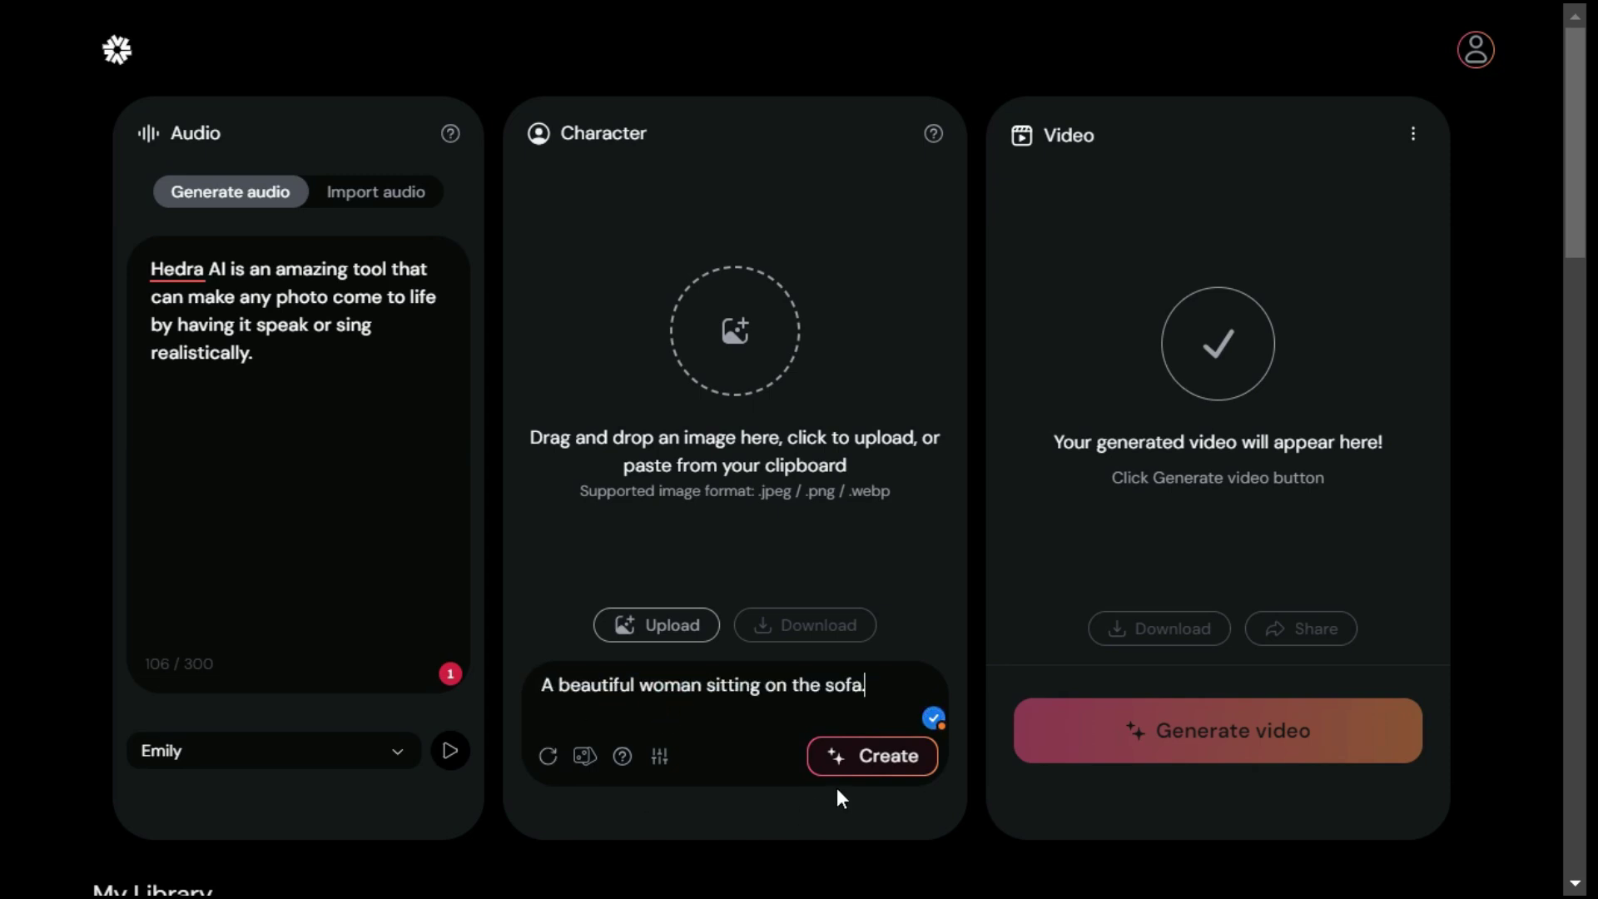
pyautogui.click(887, 759)
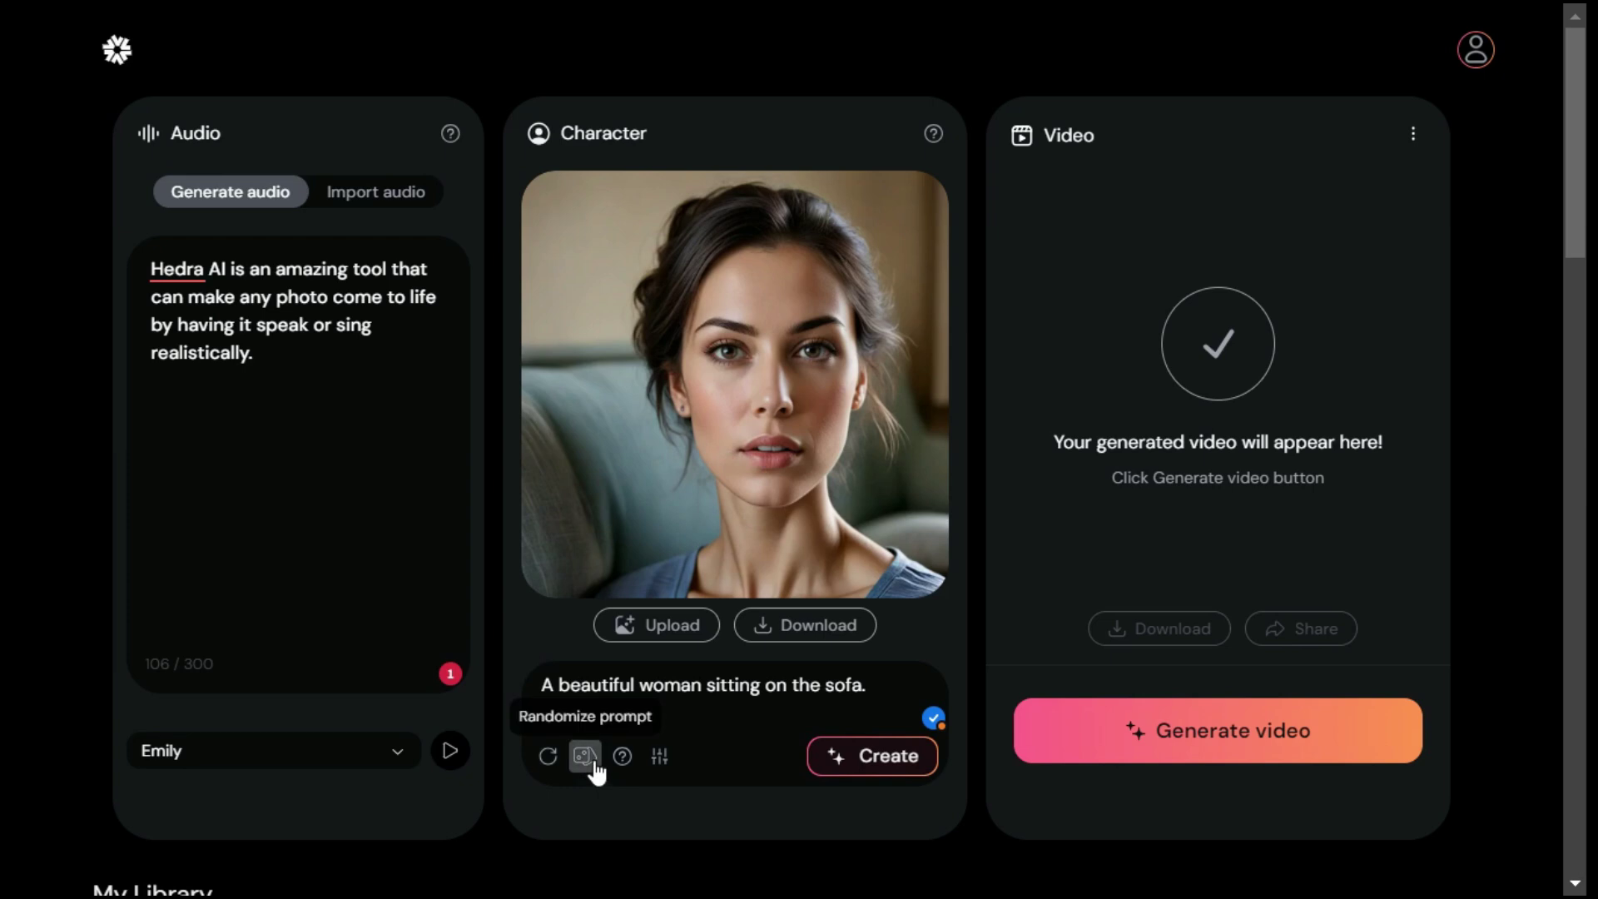
# Step: Inspect the negative prompt in the character generation settings, then close them
pyautogui.click(661, 758)
pyautogui.click(722, 611)
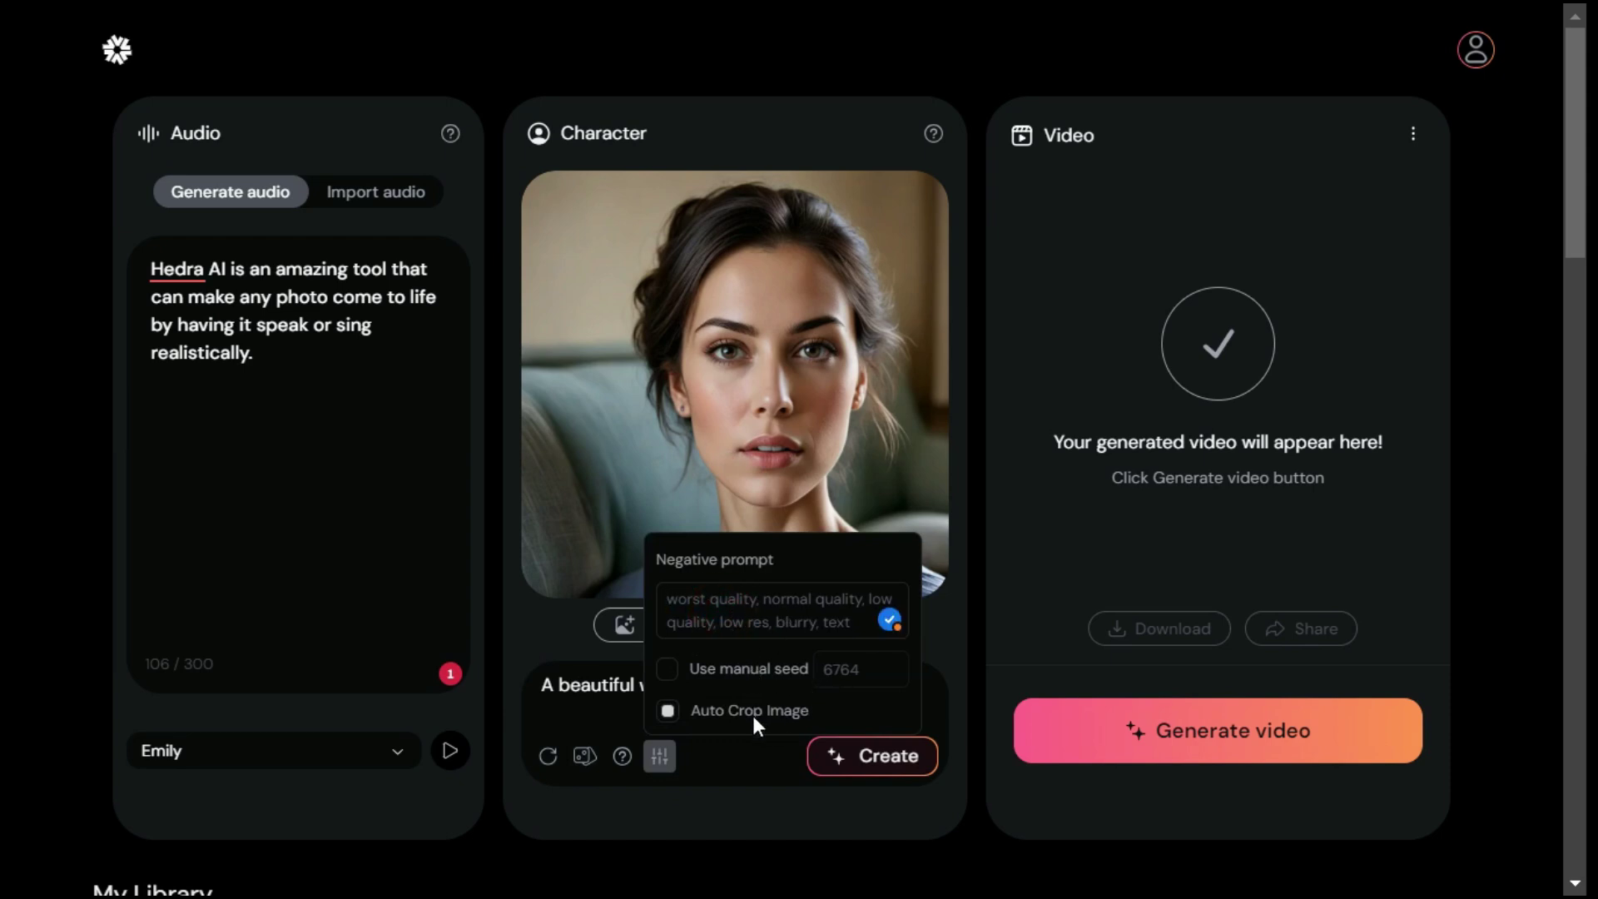
pyautogui.click(967, 756)
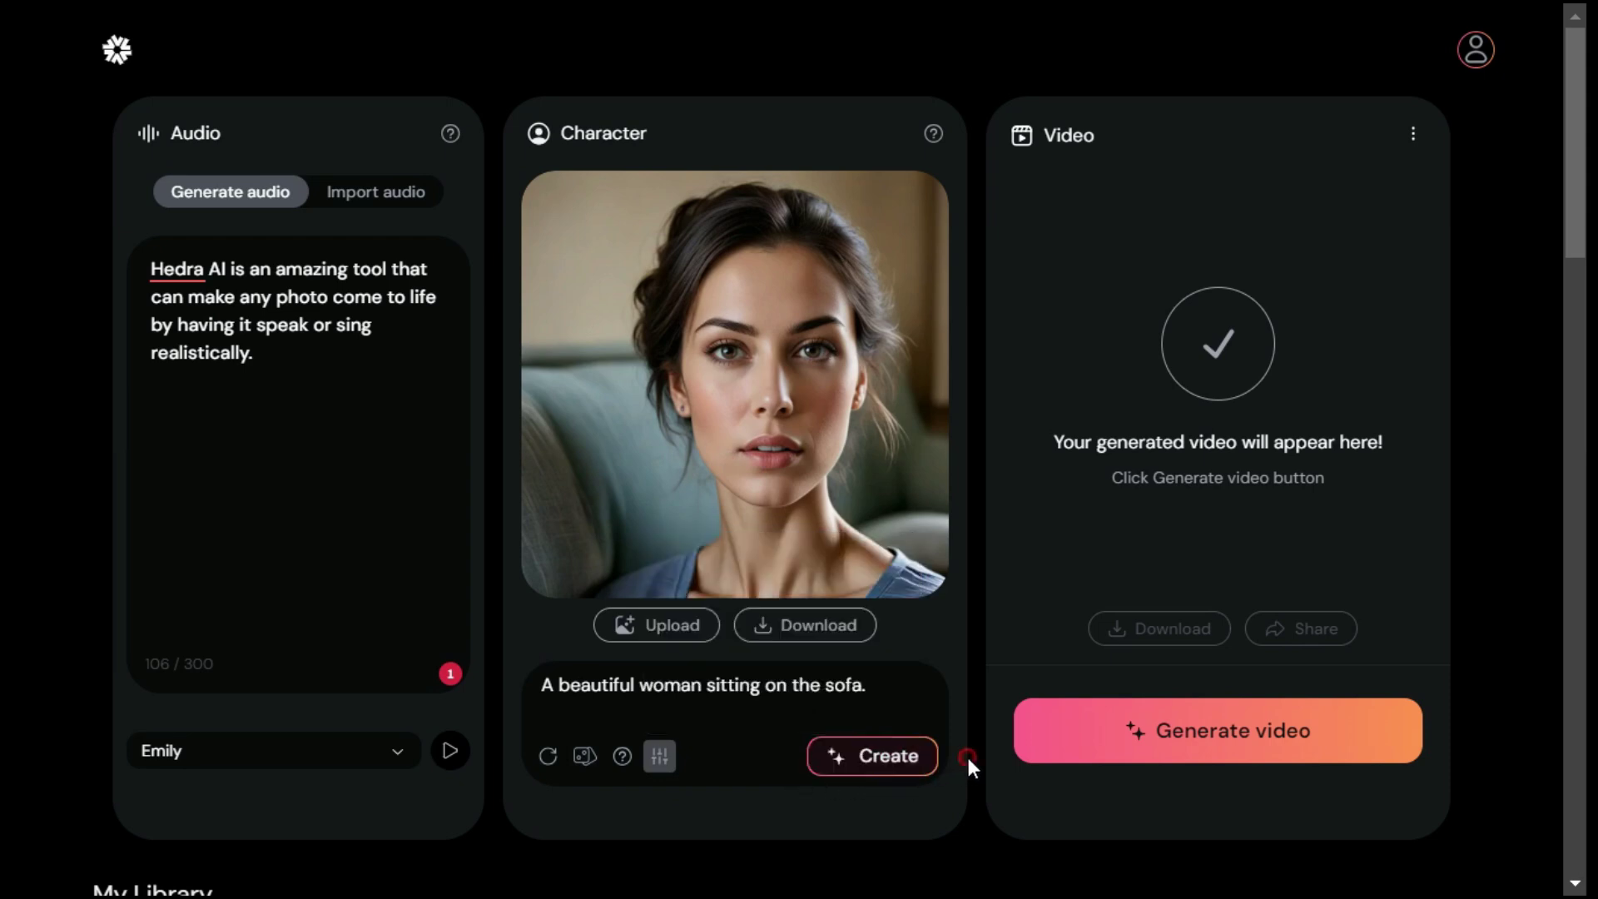
# Step: Generate the 9-second talking video of the sofa woman and play it twice
pyautogui.click(1231, 729)
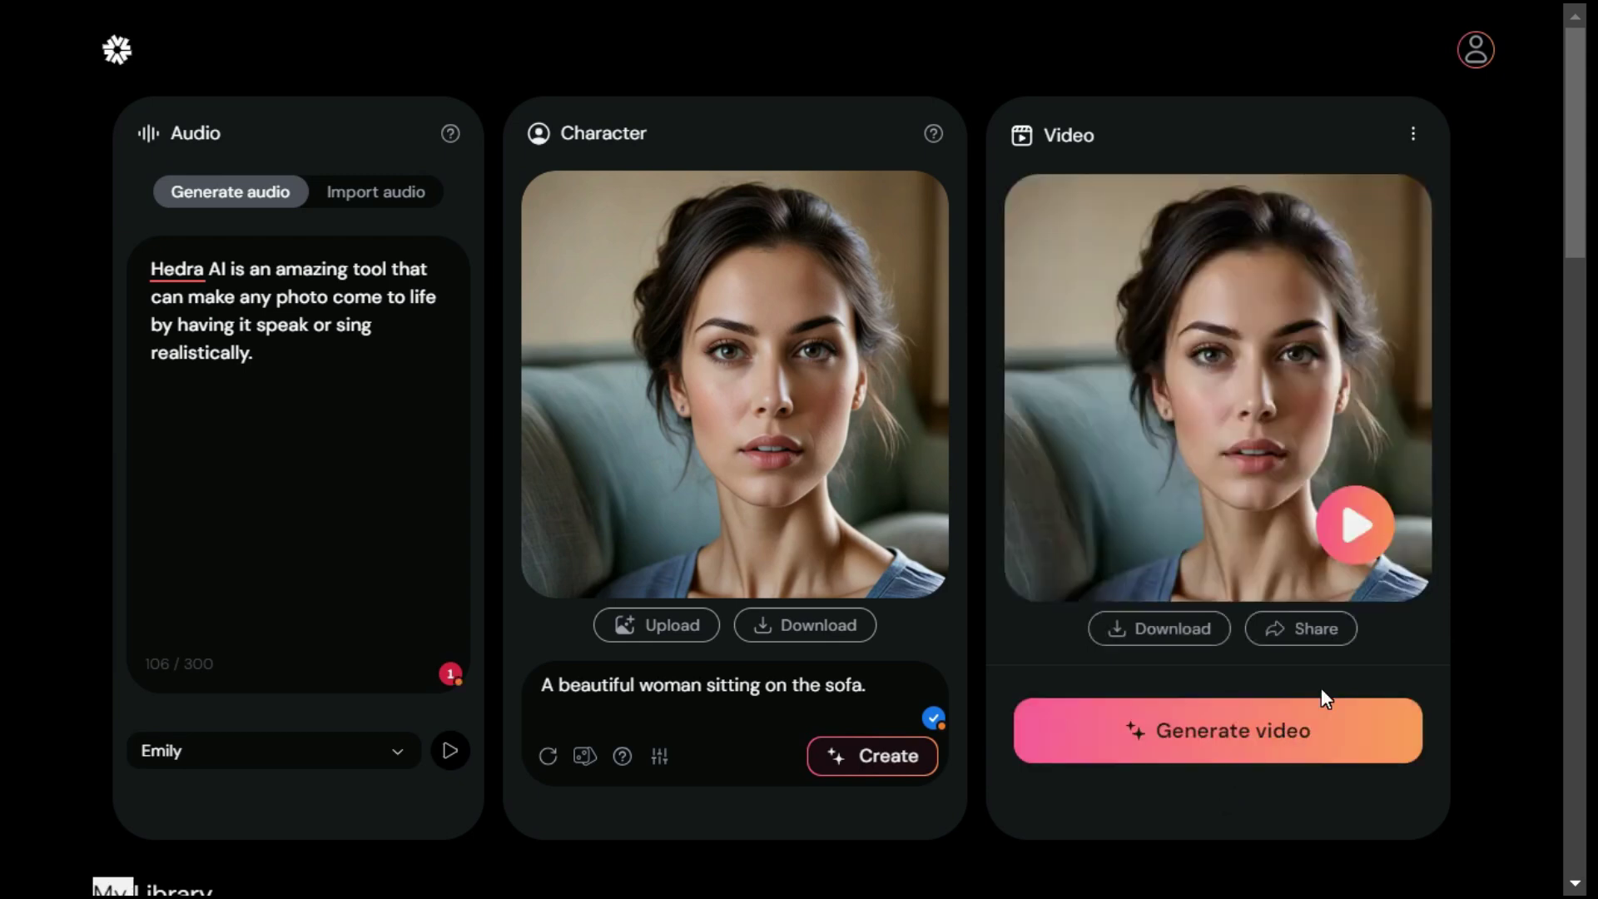
pyautogui.click(1357, 526)
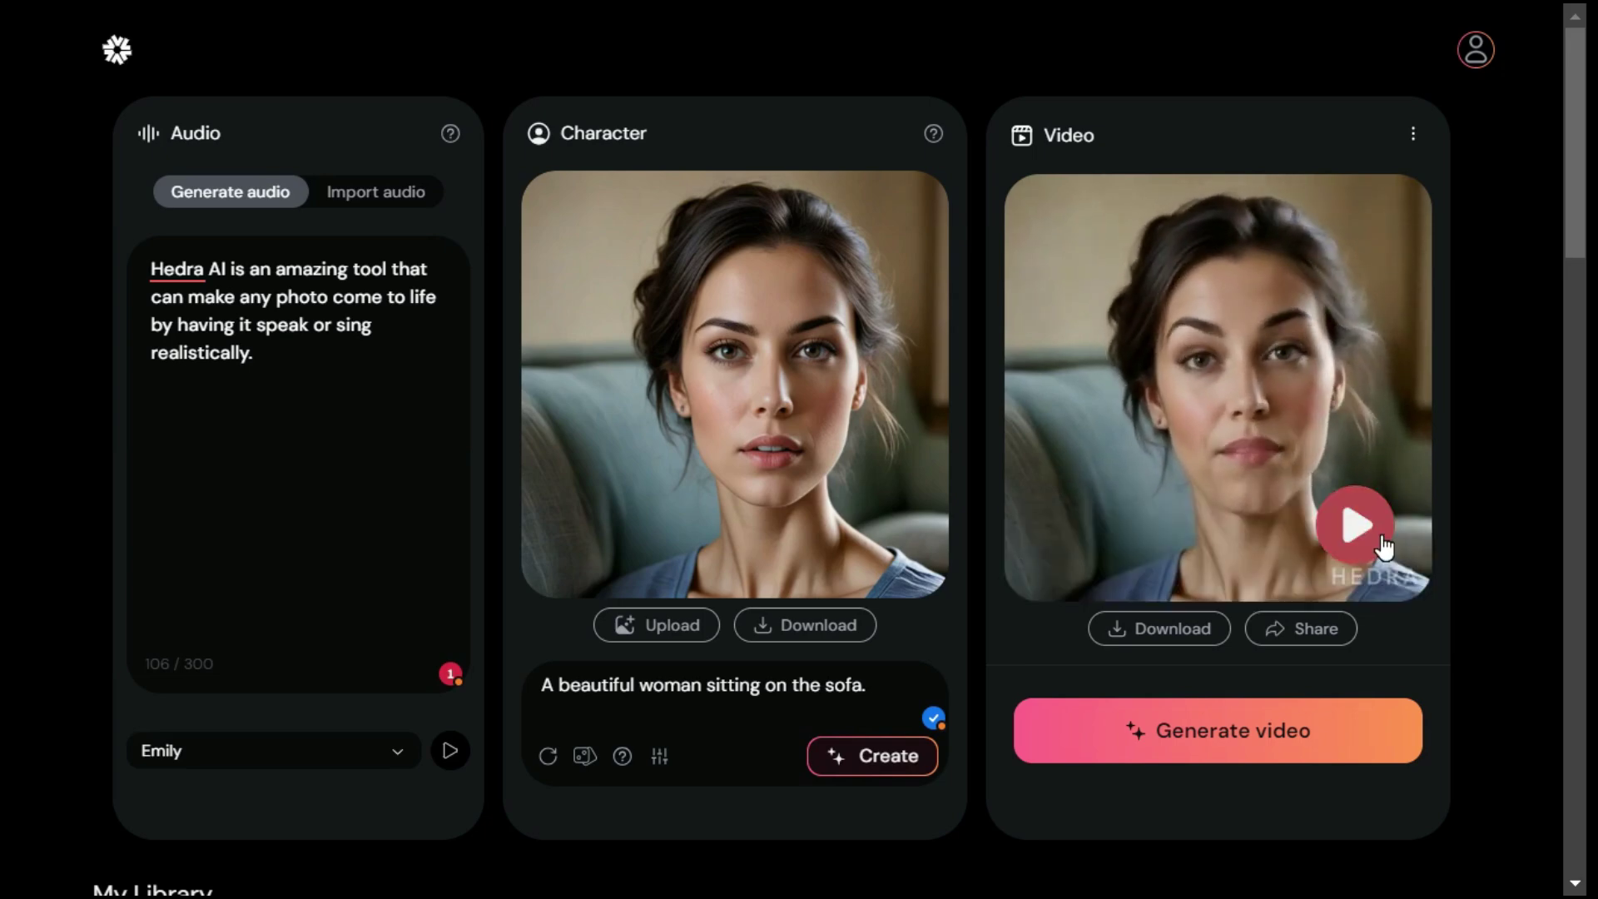
pyautogui.click(1356, 526)
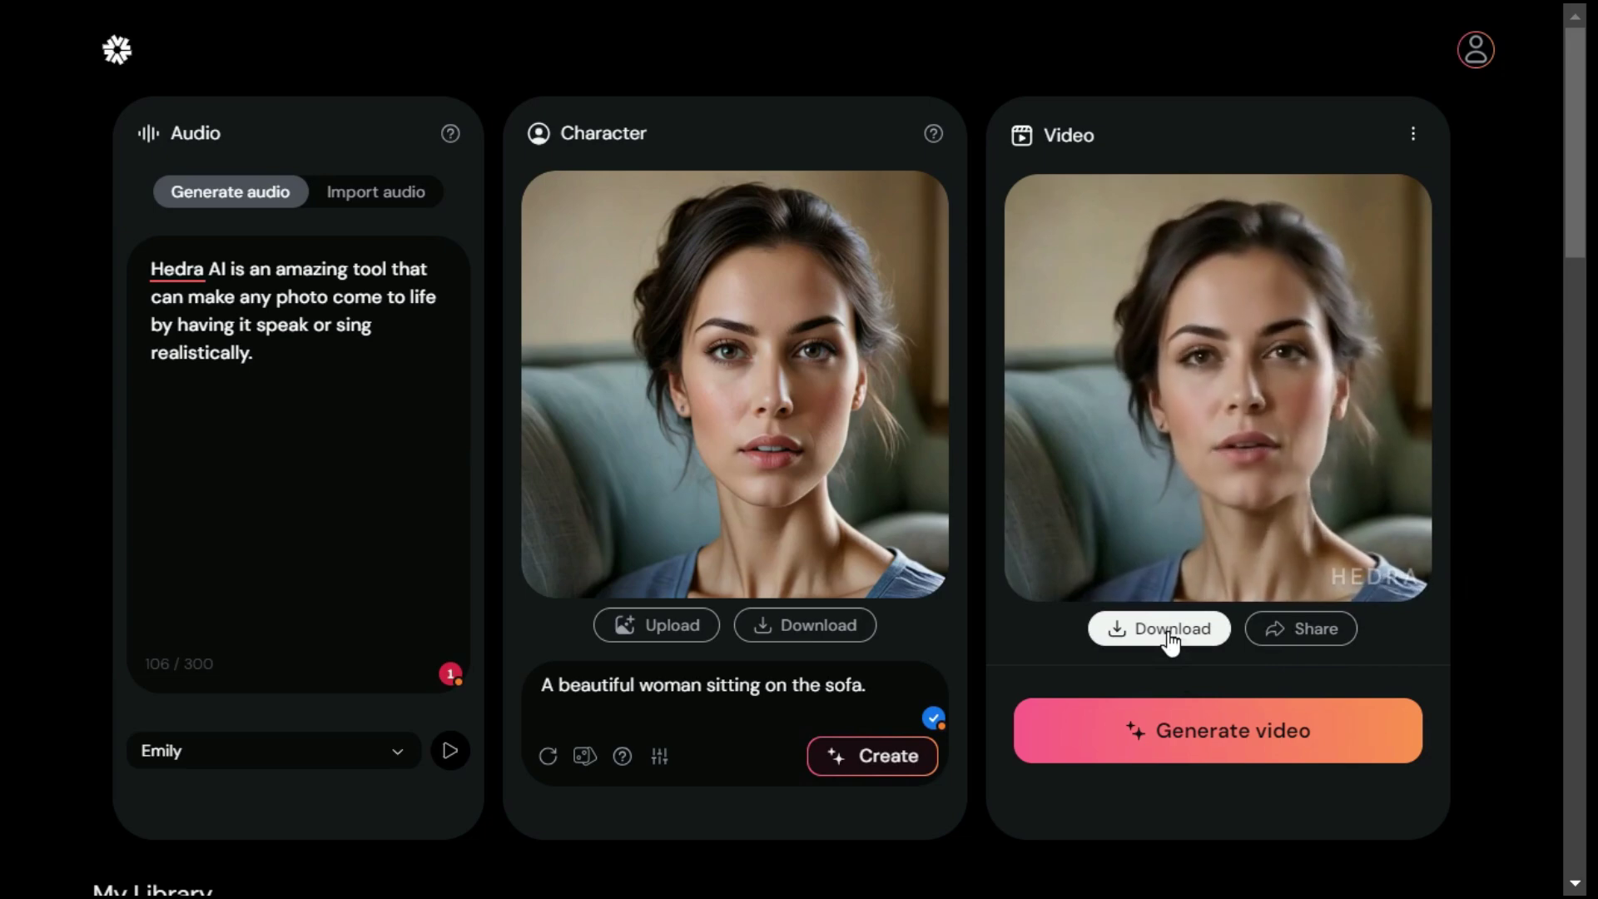
pyautogui.scroll(-3, 1030, 654)
# Step: Open and dismiss the new My Library video's options menu, leaving a blank 0/300 workspace
pyautogui.scroll(-3, 969, 663)
pyautogui.moveTo(233, 591)
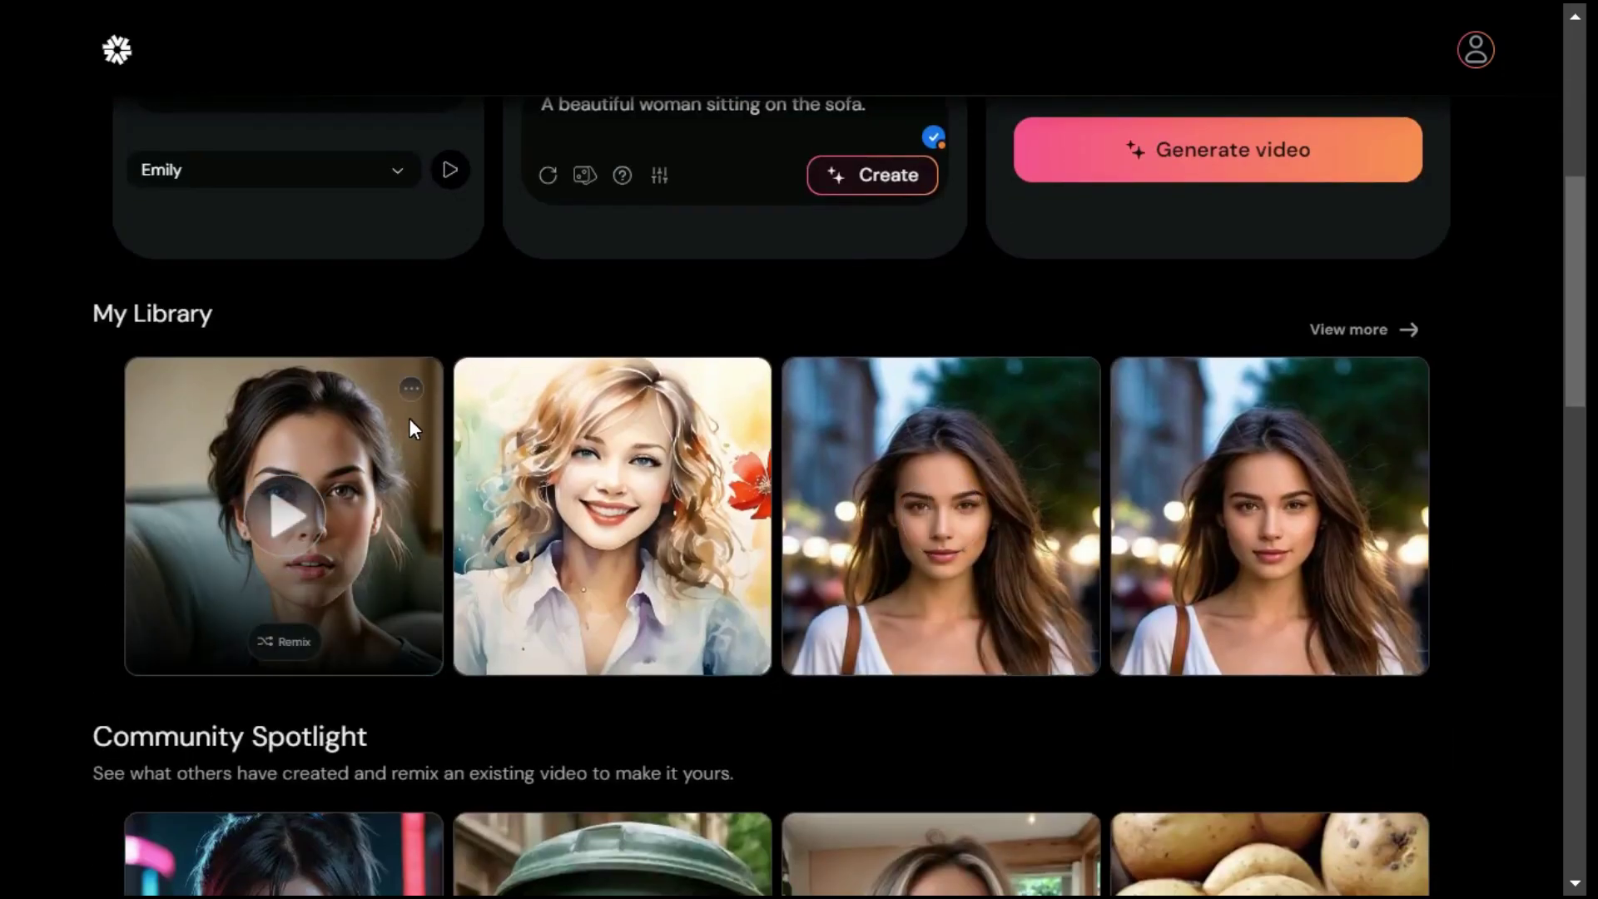
pyautogui.click(411, 390)
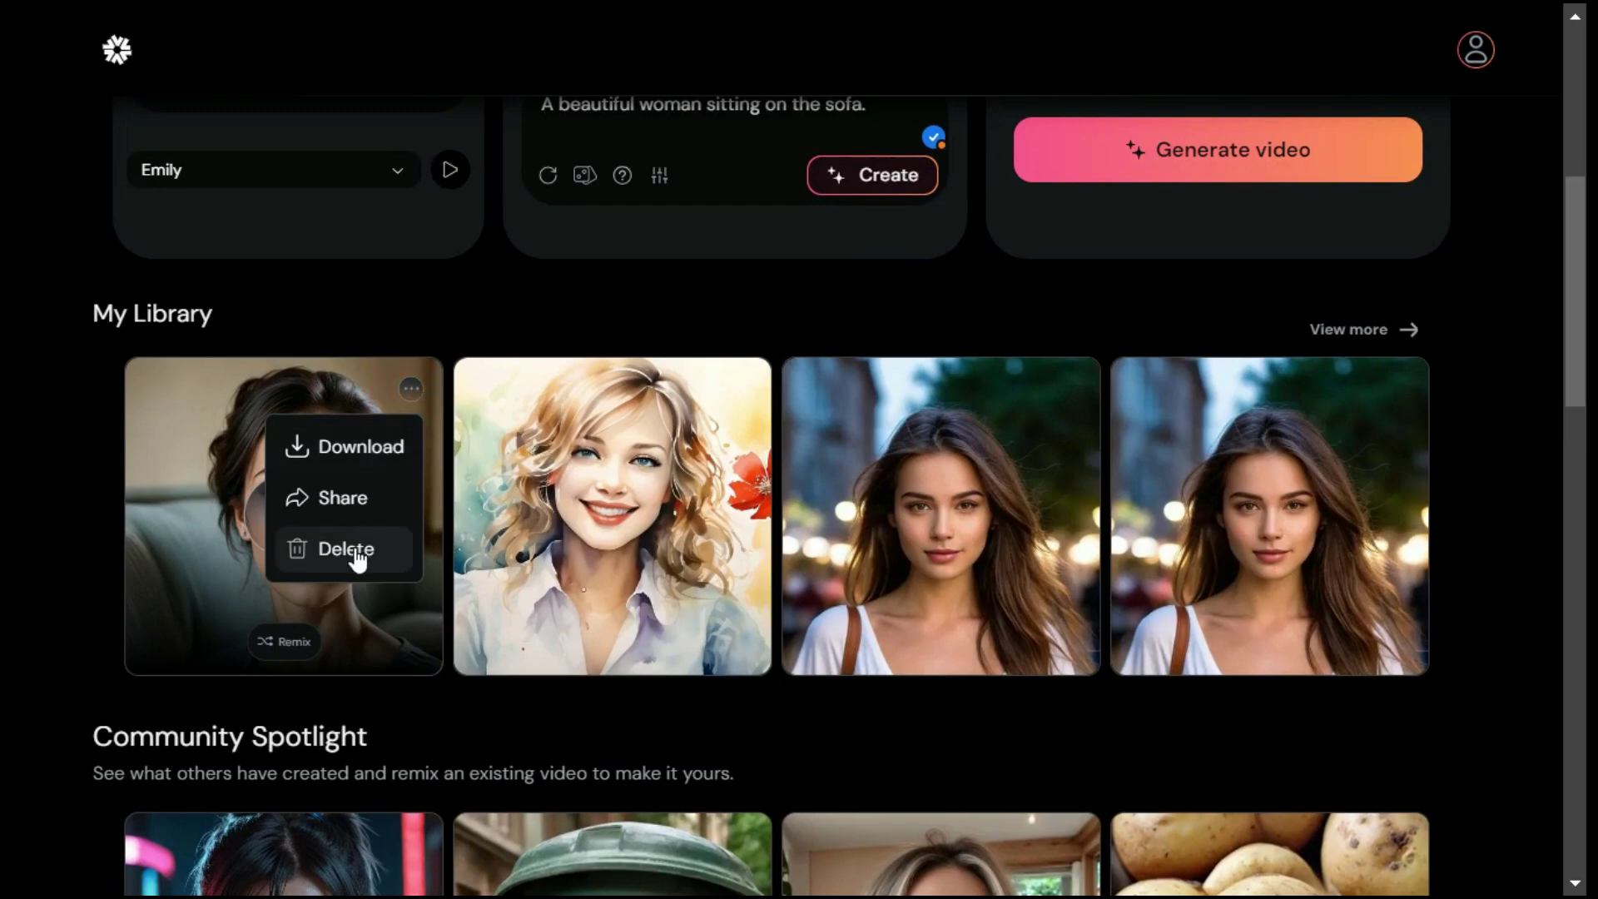
pyautogui.click(382, 329)
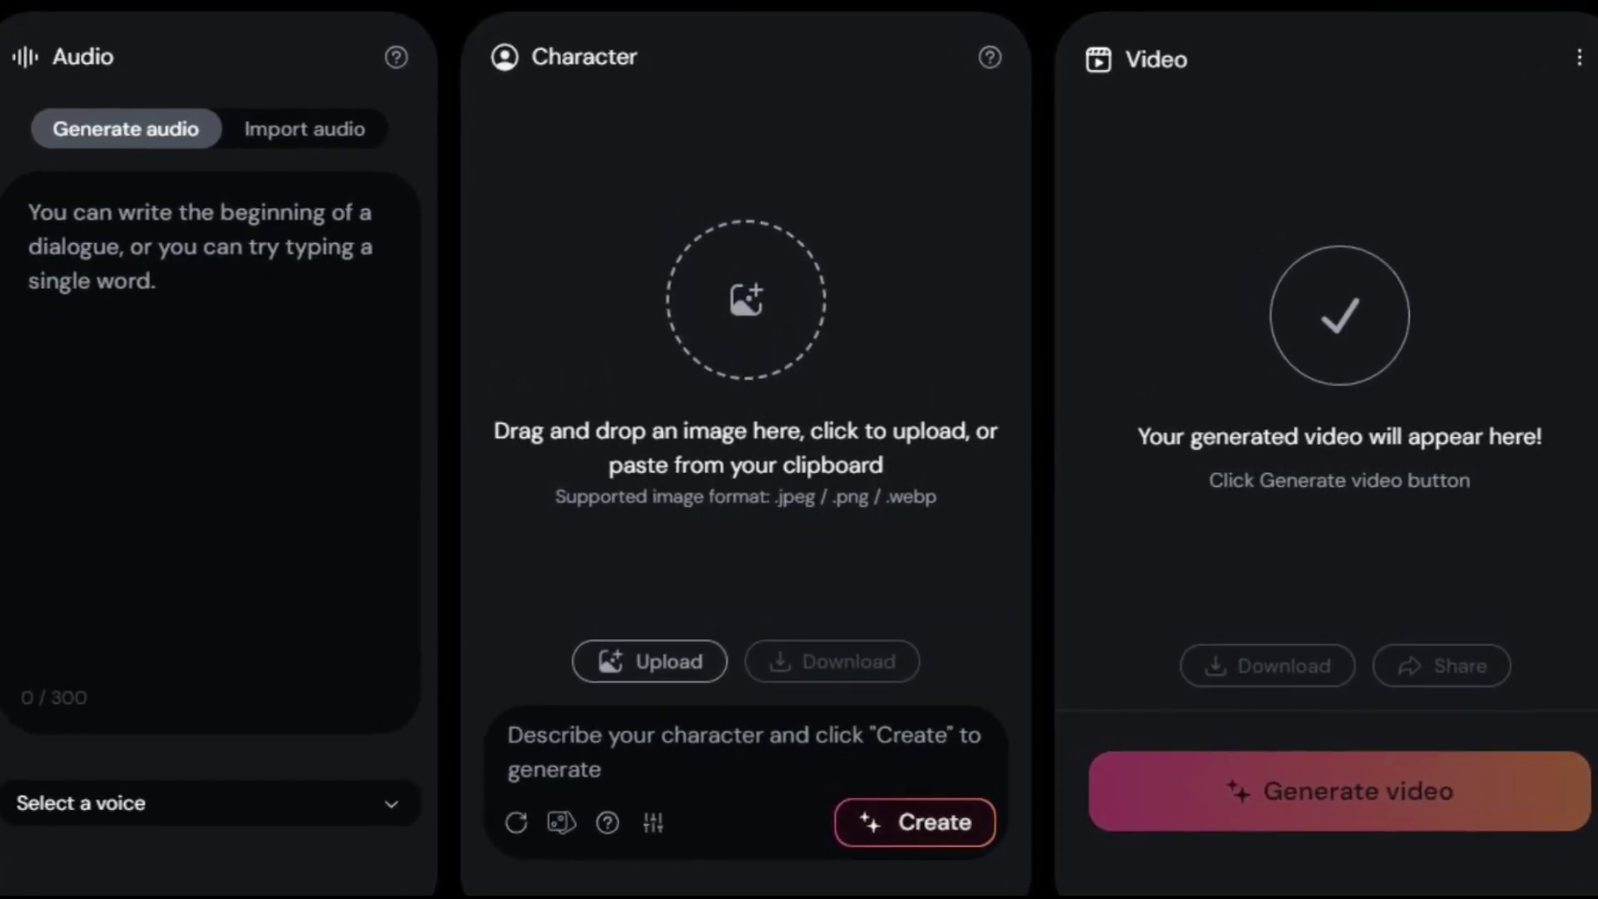
# Step: Upload image file 41, a braided woman in a white shirt, as the character
pyautogui.click(657, 637)
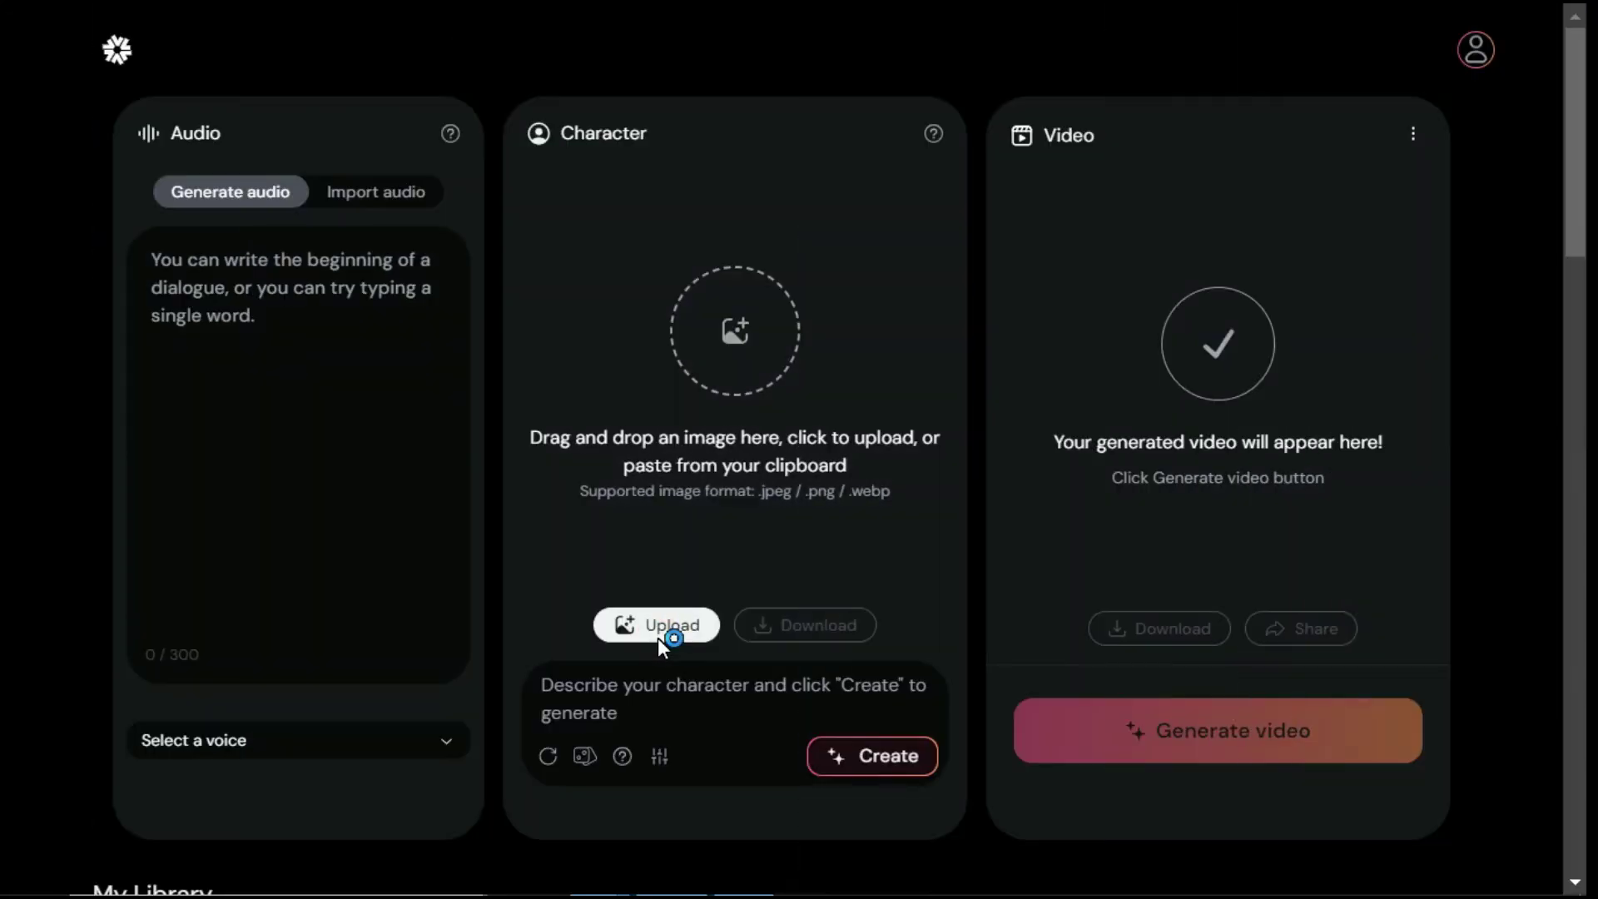
pyautogui.doubleClick(504, 236)
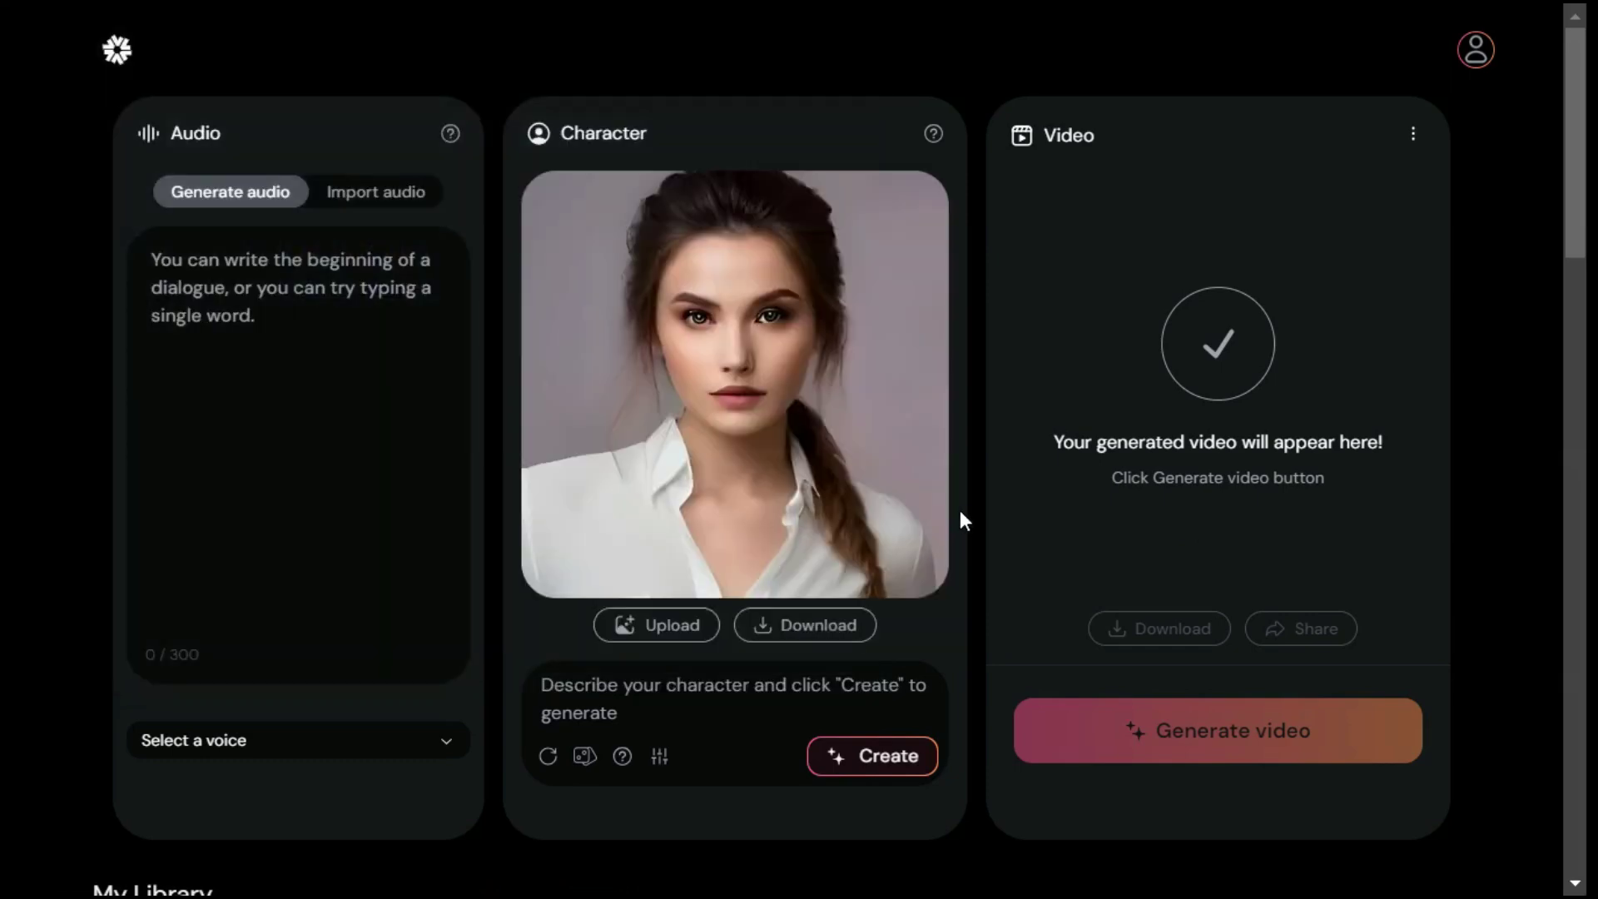
pyautogui.click(729, 706)
# Step: Paste the 91-character hard-work script, choose the Lily voice, generate the video and play it
pyautogui.click(285, 323)
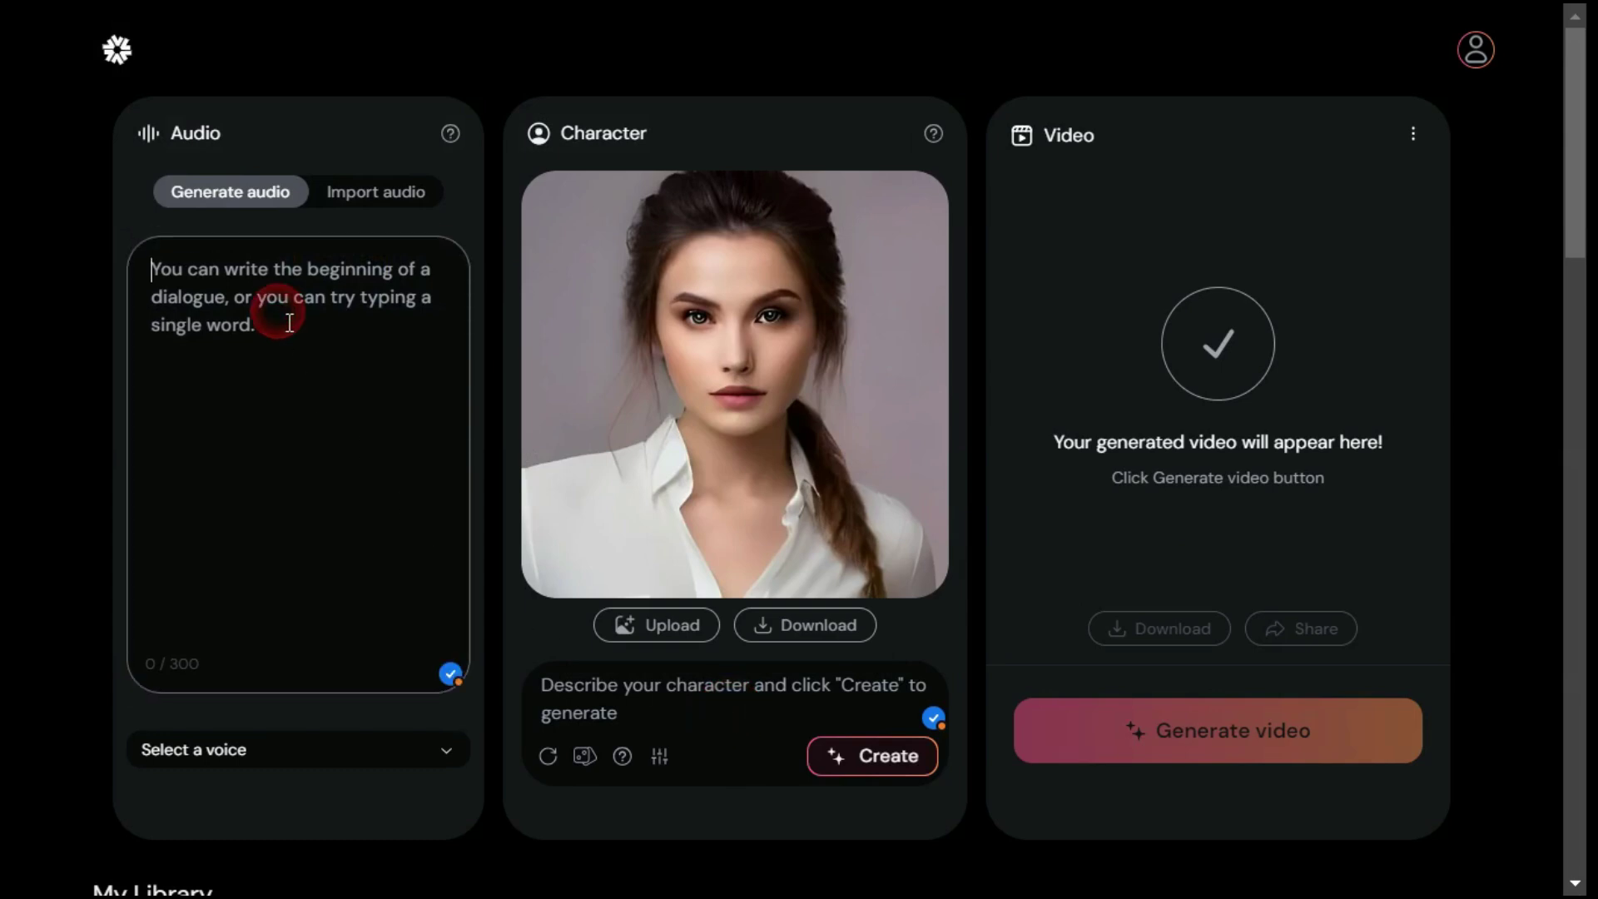
pyautogui.write('It takes a lot of hard work to achieve something like I did, you can be successful like me.')
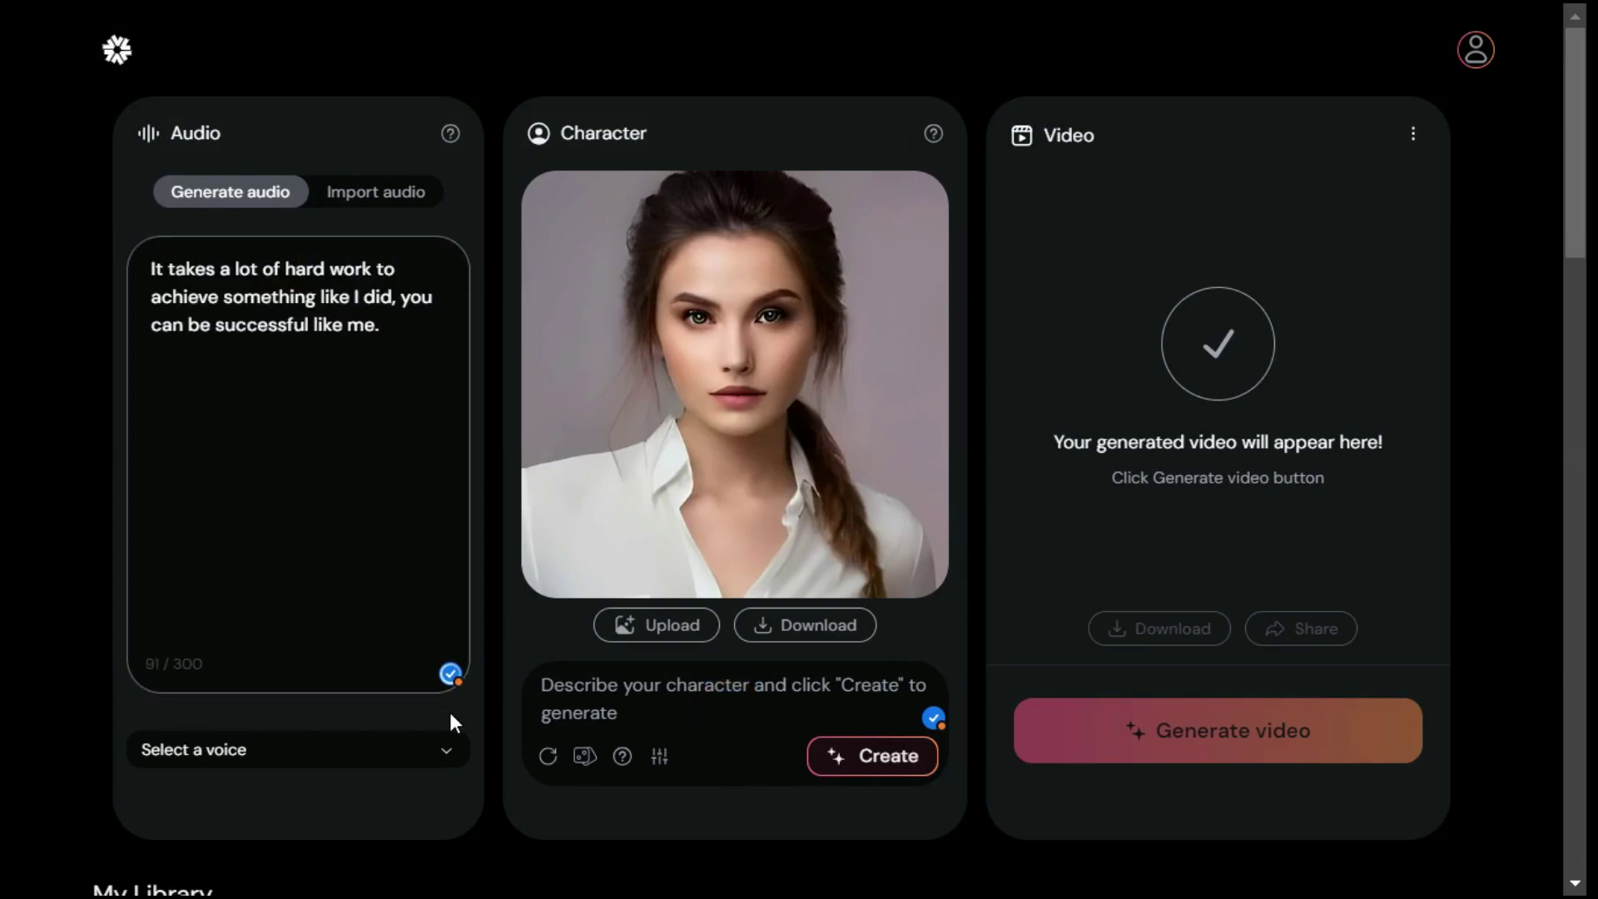
pyautogui.click(447, 745)
pyautogui.scroll(-5, 340, 529)
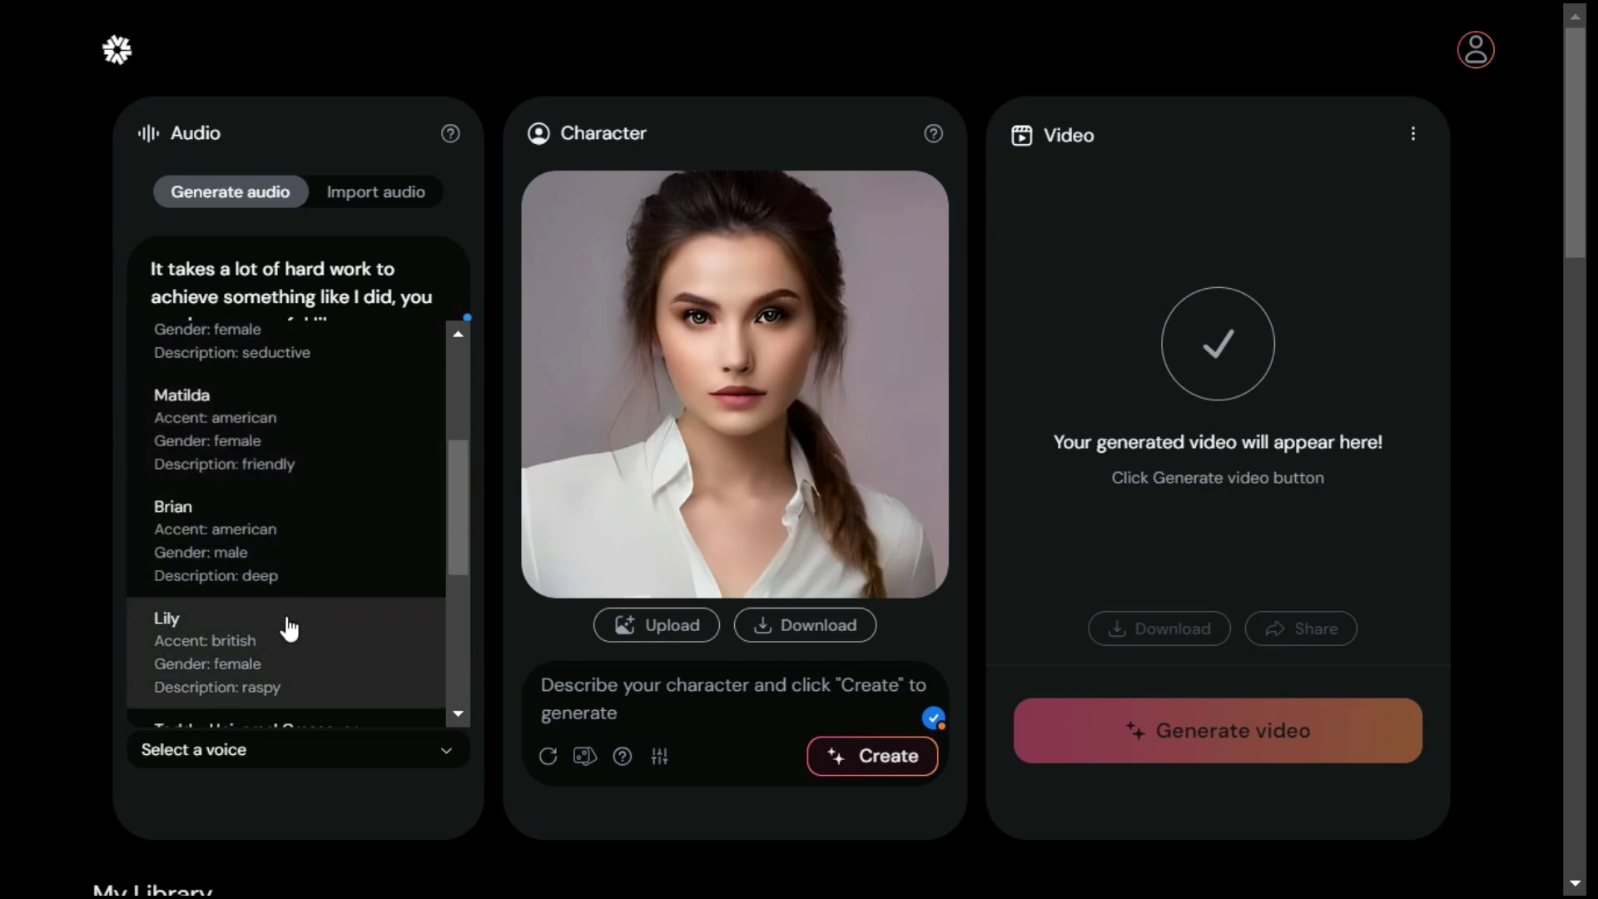
pyautogui.click(268, 652)
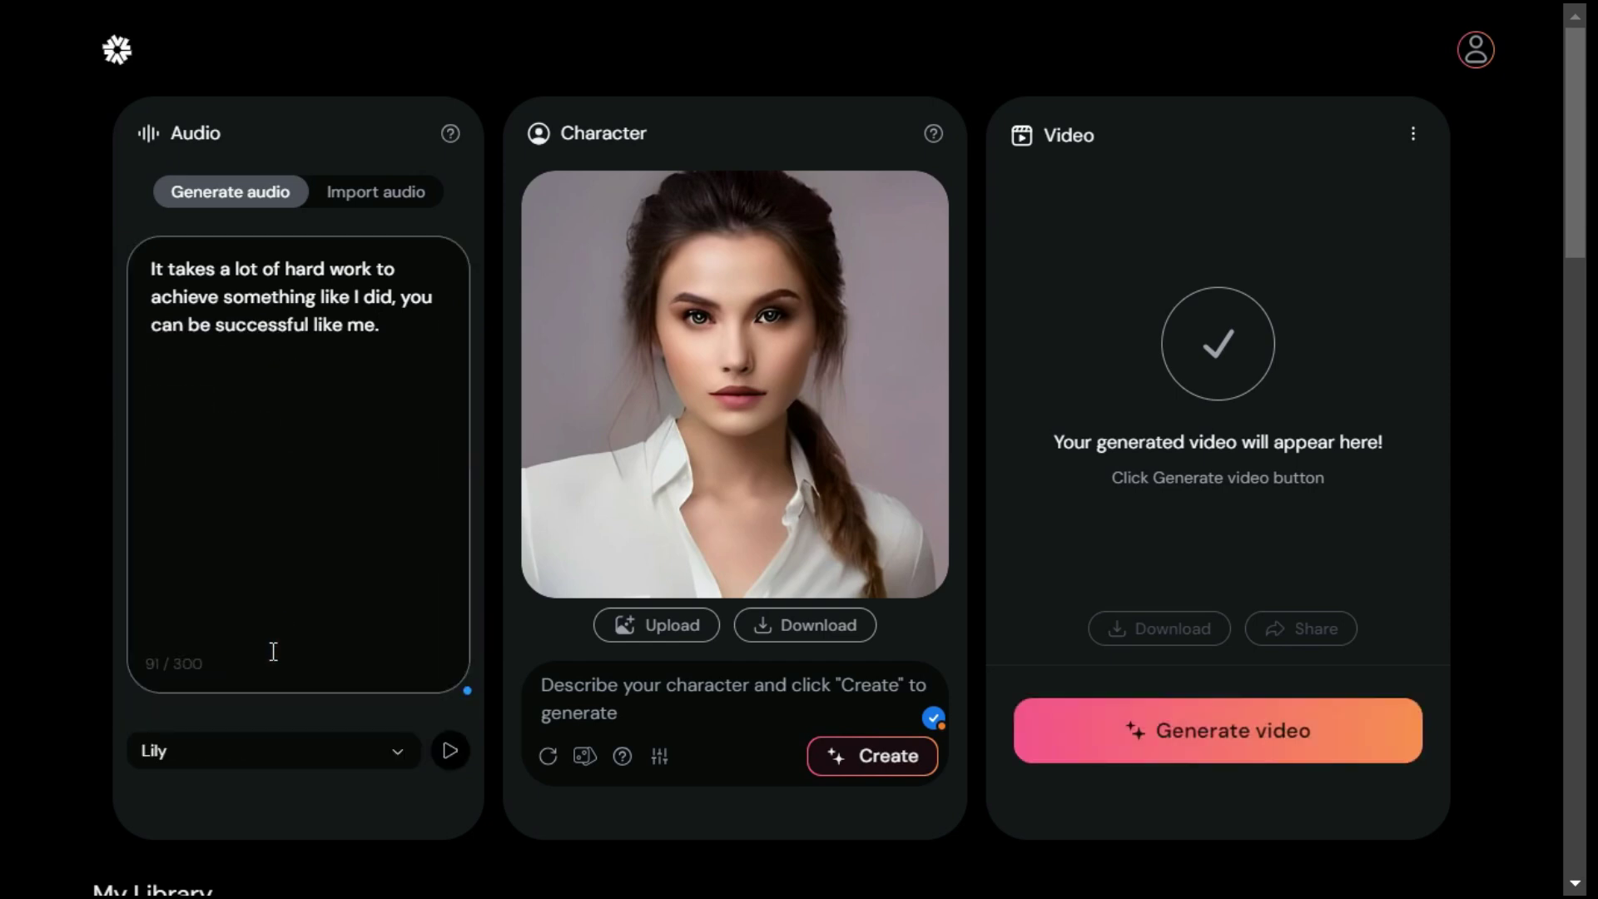
pyautogui.click(1198, 743)
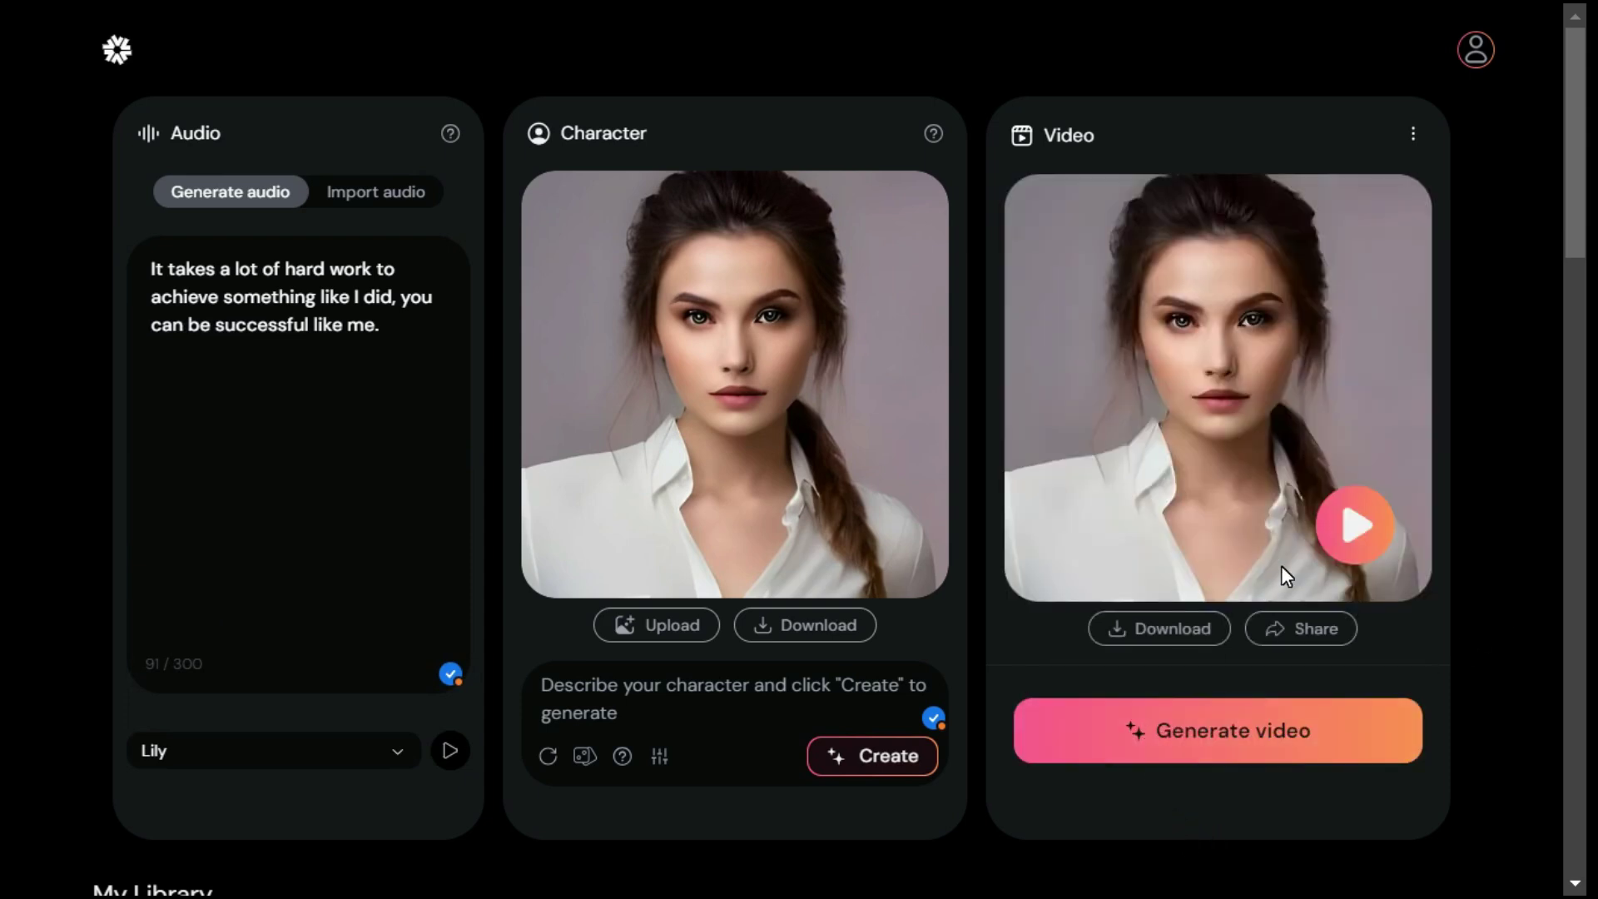
pyautogui.click(1355, 526)
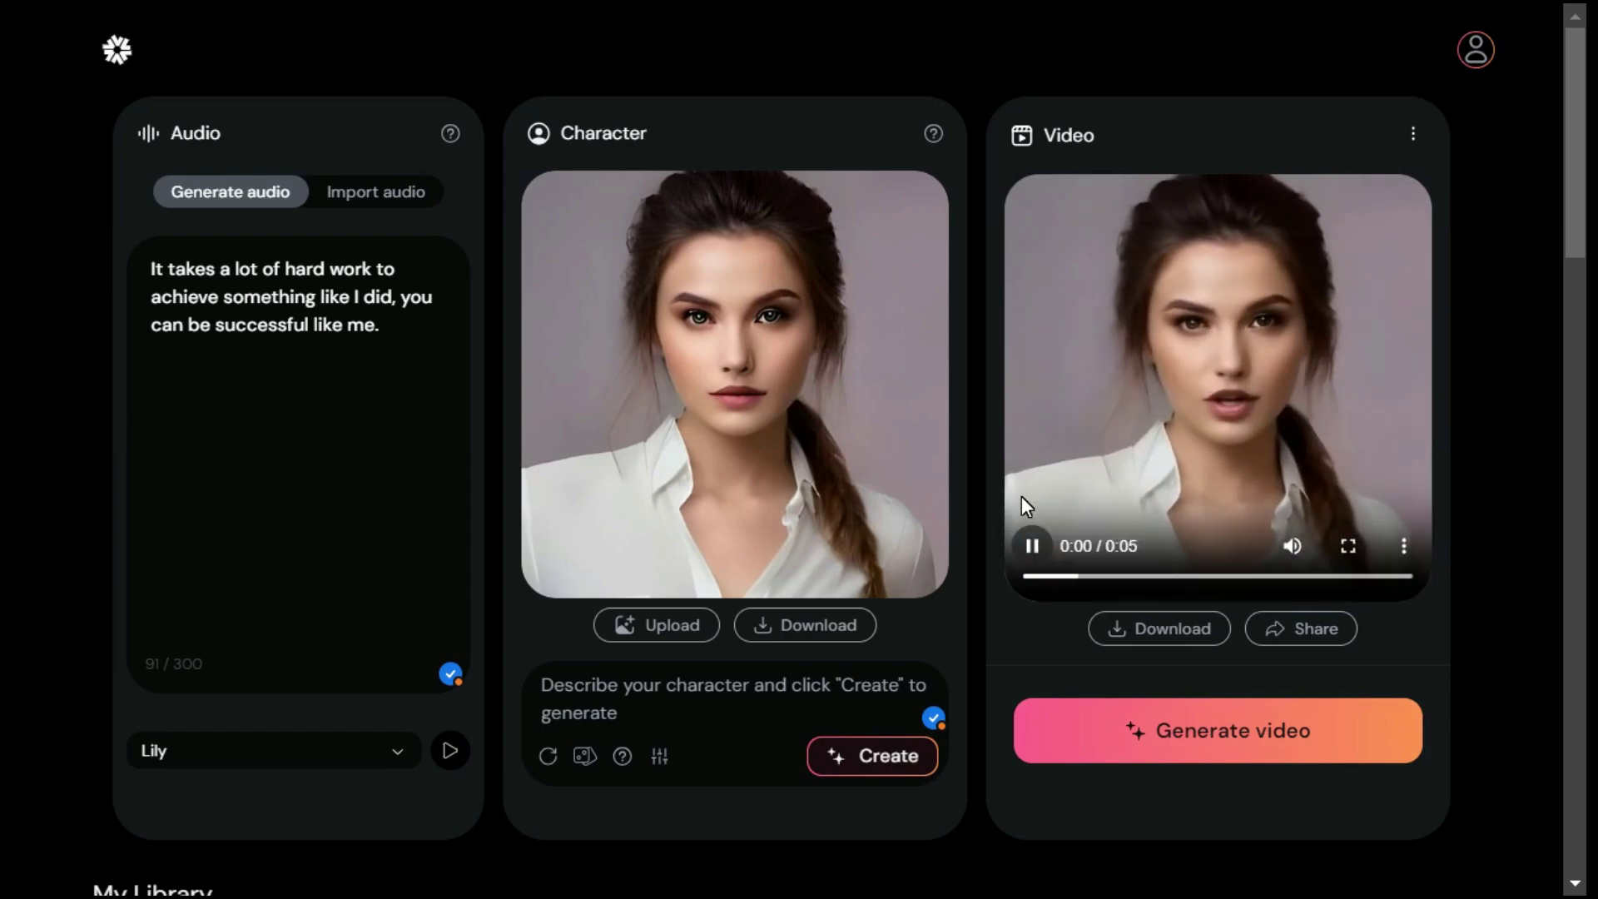